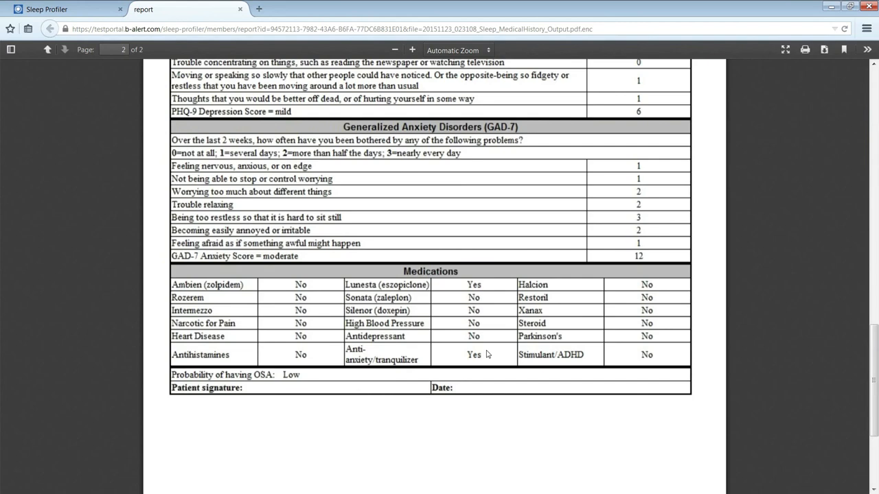
# - Close the questionnaire report, open the State Misperception study's newest Sleep Profiler report (20151207_120038), and review it through the sleep diary comparison
pyautogui.click(240, 9)
pyautogui.click(546, 236)
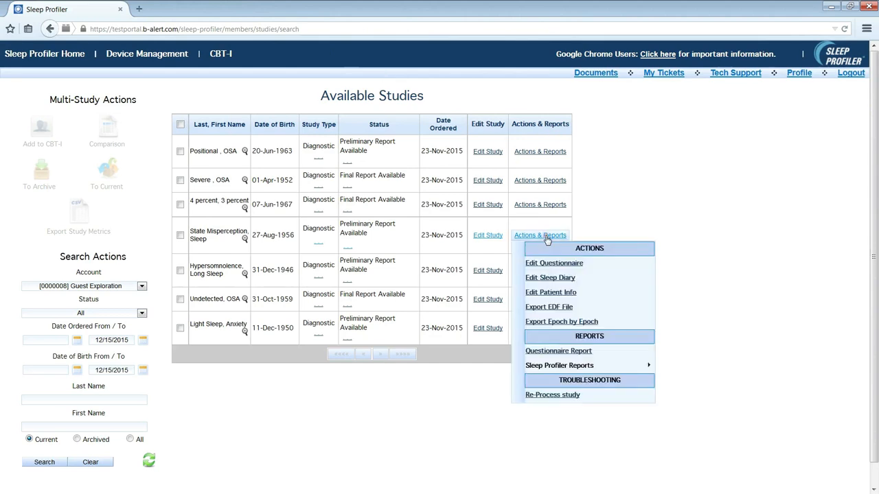
pyautogui.moveTo(570, 367)
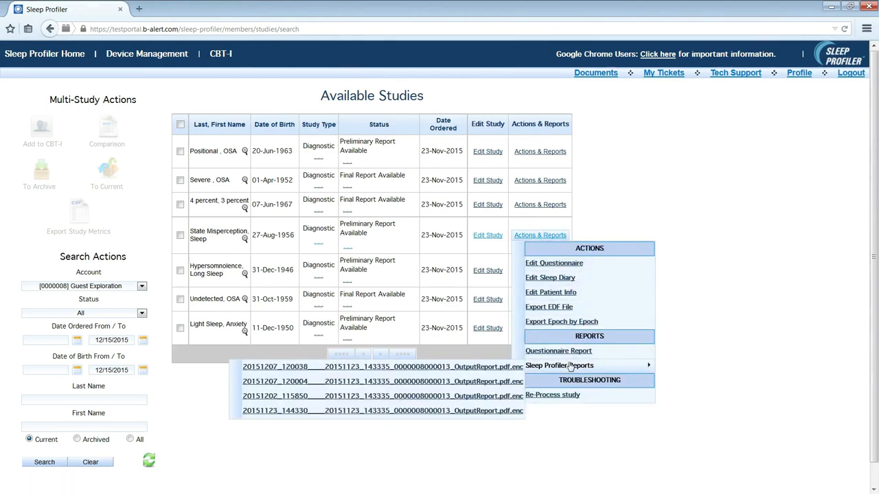
pyautogui.click(485, 369)
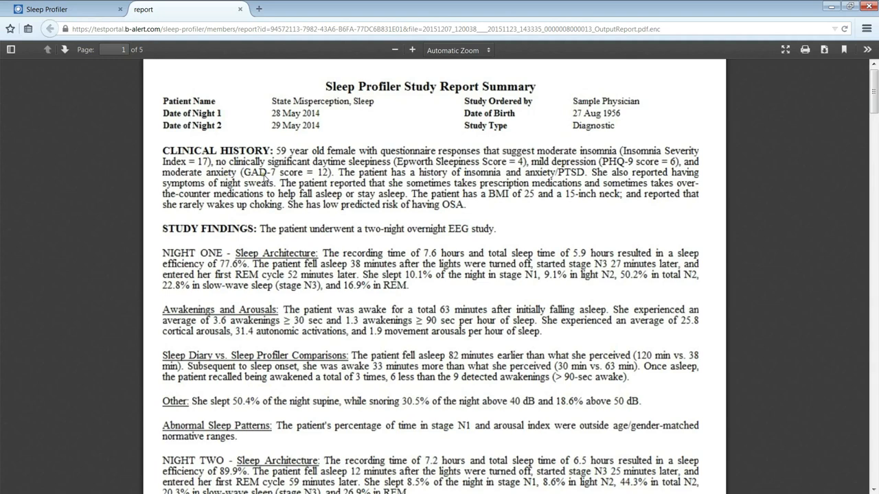
pyautogui.scroll(-10, 661, 257)
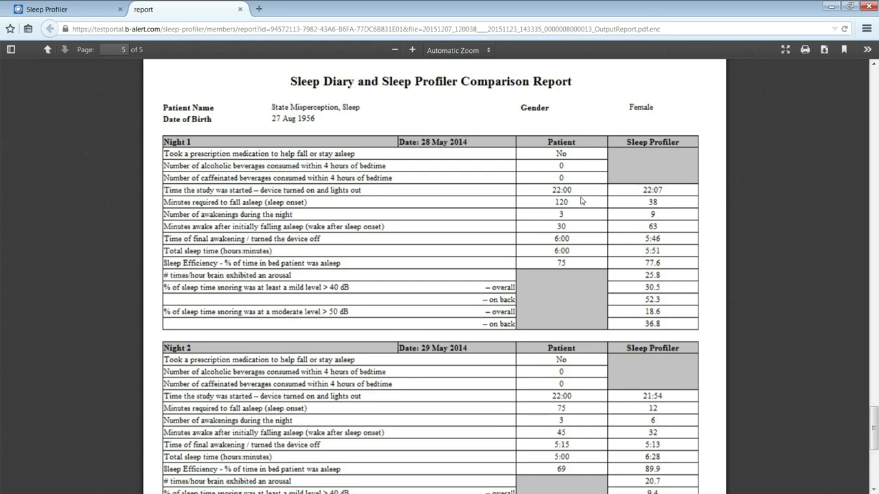
pyautogui.click(239, 9)
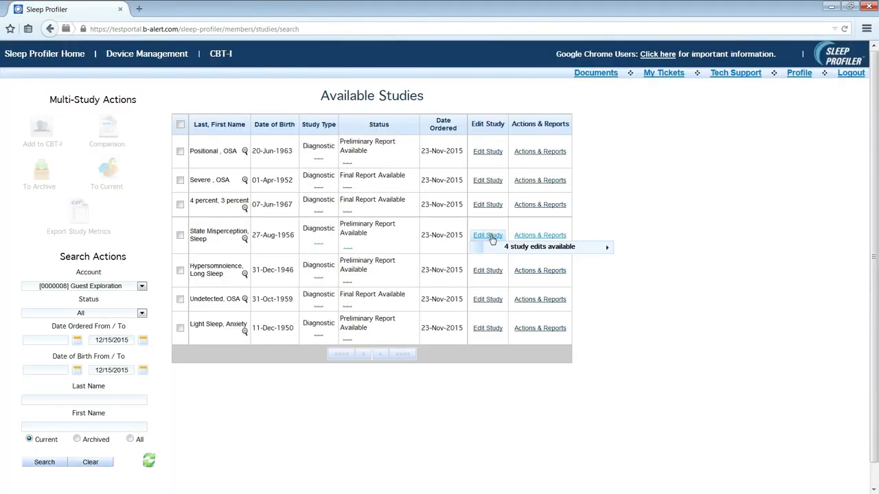
pyautogui.moveTo(507, 250)
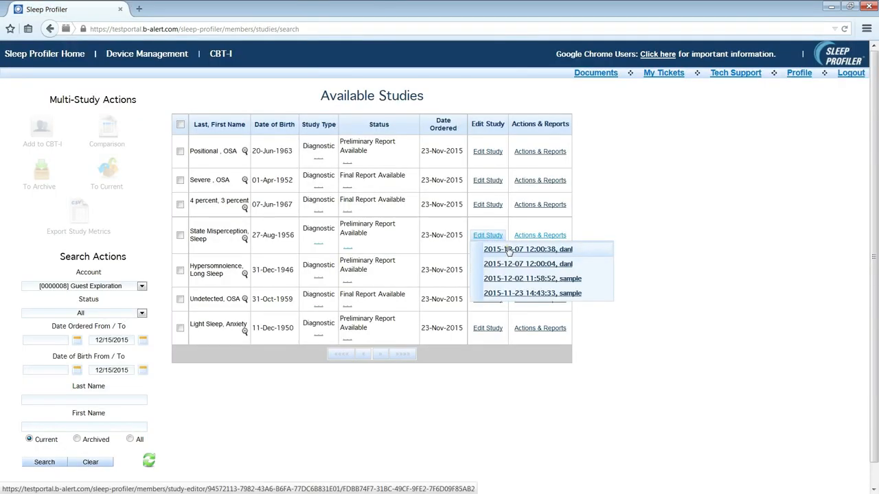
pyautogui.click(507, 250)
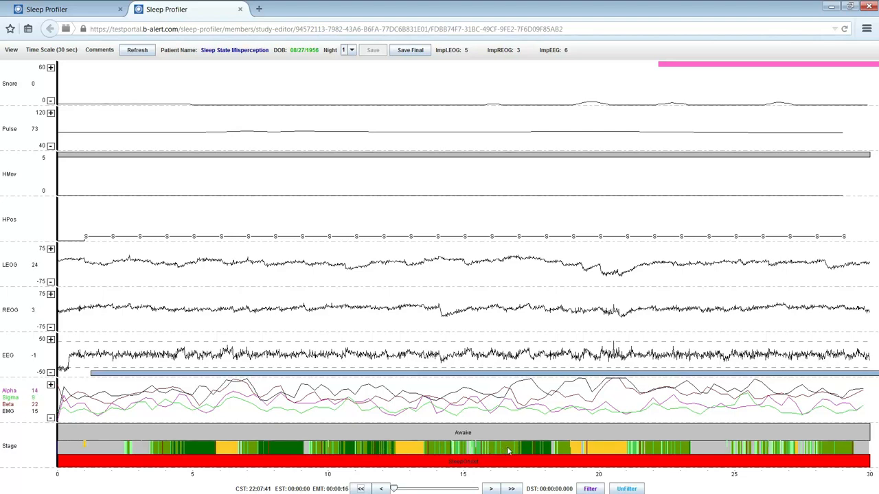
# - Show the night 1 recording on a 10-minute time scale and advance to elapsed study time 00:30:00
pyautogui.doubleClick(90, 350)
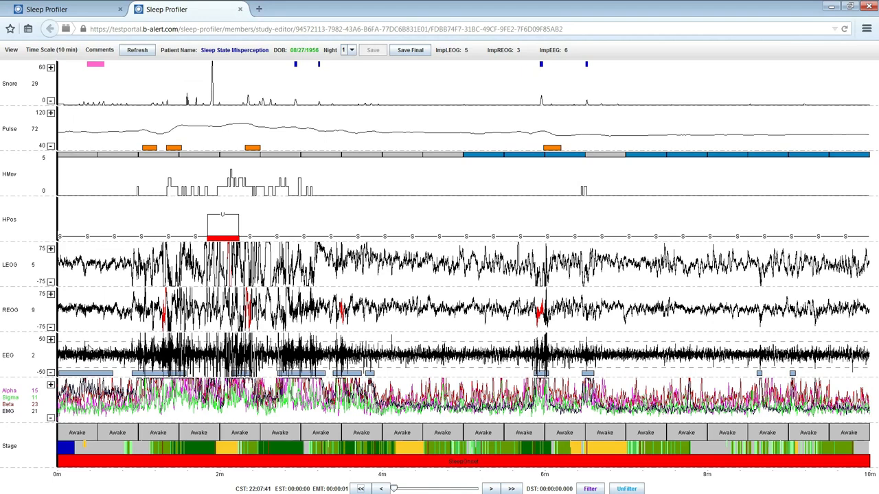
pyautogui.press('Right')
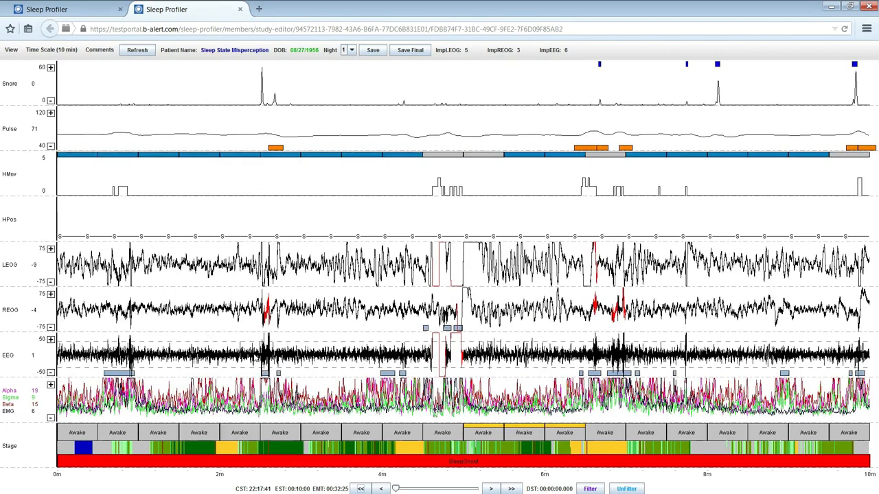
pyautogui.press('Right')
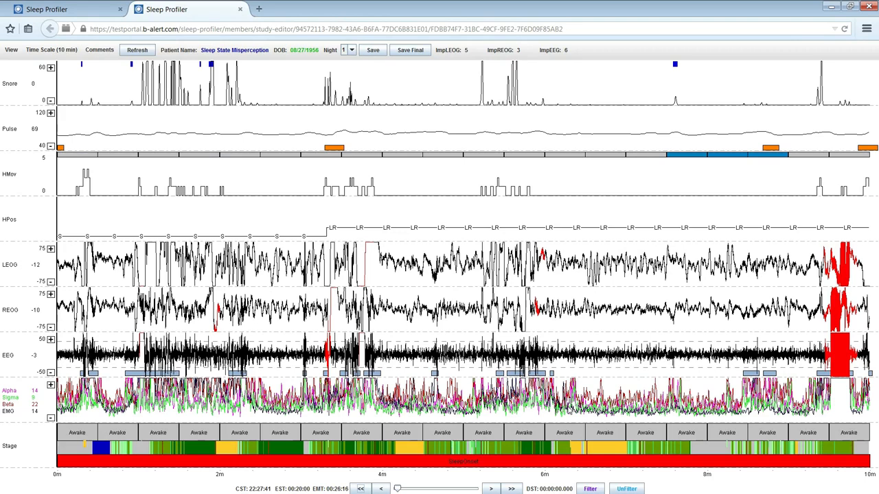
pyautogui.press('Right')
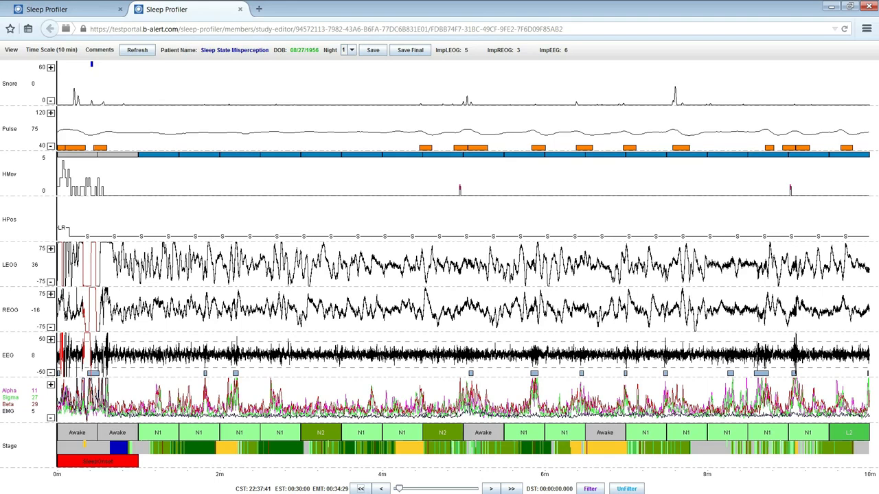
# - Check the 30-second epochs around the first N2 epoch, and convert the four N1 epochs from 00:31:00 to 00:33:00 to Wake
pyautogui.click(330, 435)
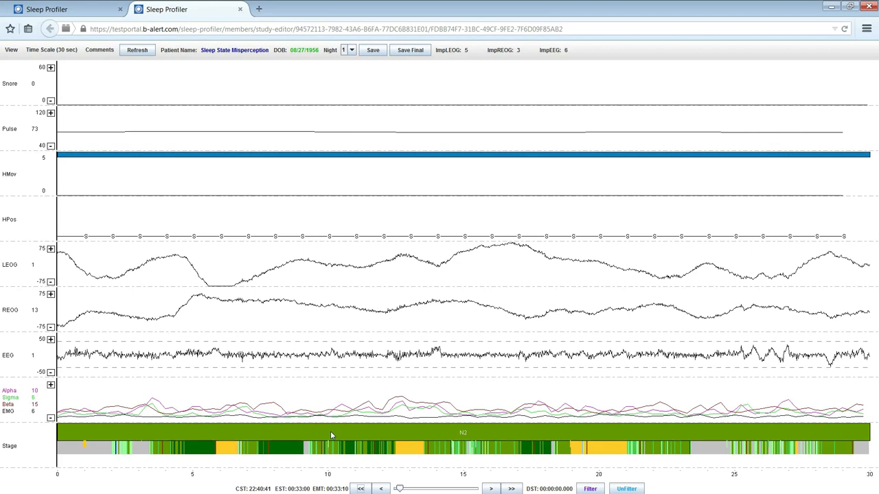
pyautogui.press('Left')
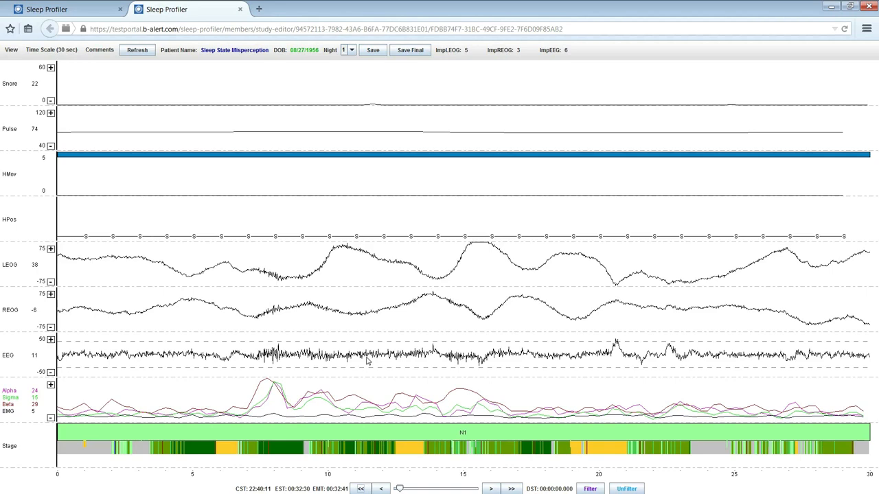
pyautogui.press('Left')
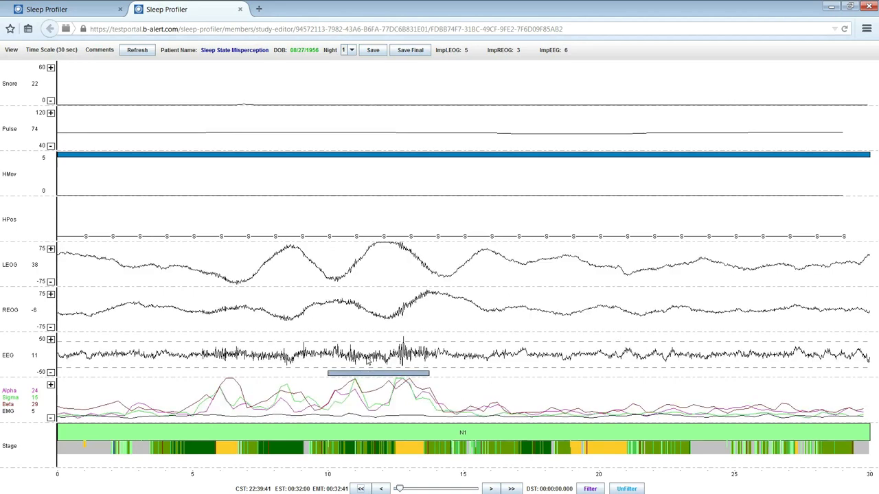
pyautogui.press('Left')
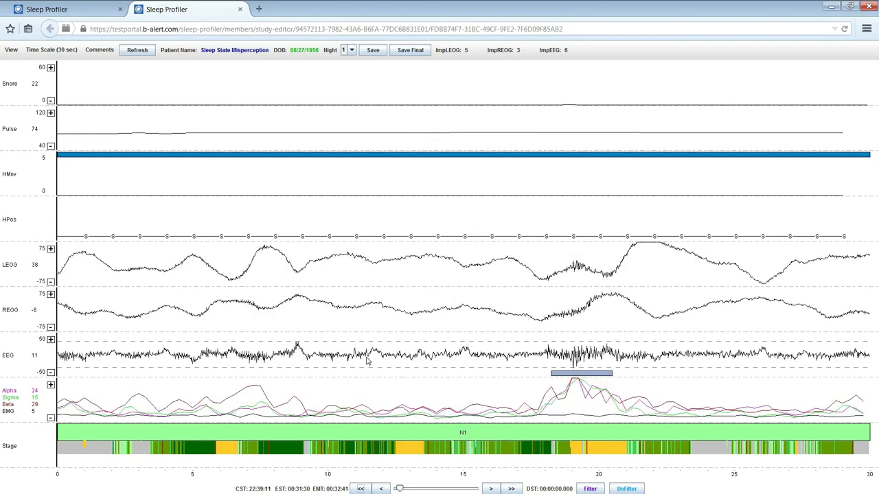
pyautogui.press('Left')
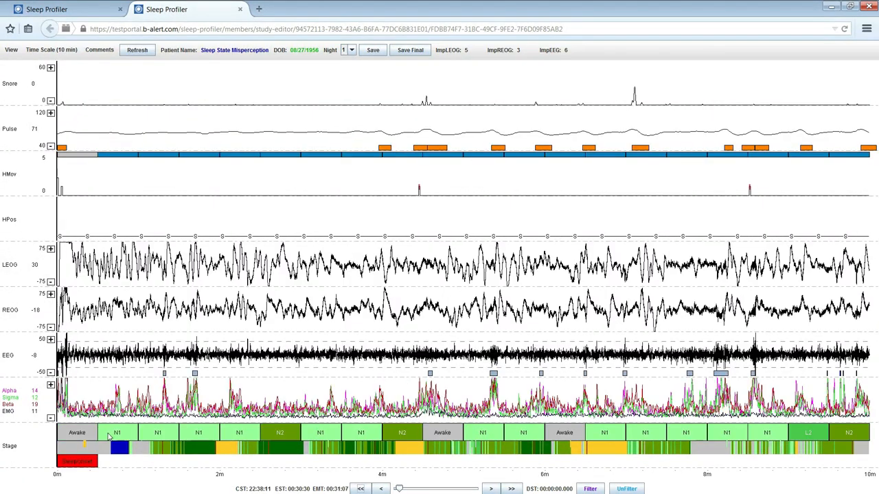
pyautogui.moveTo(107, 432); pyautogui.dragTo(252, 435)
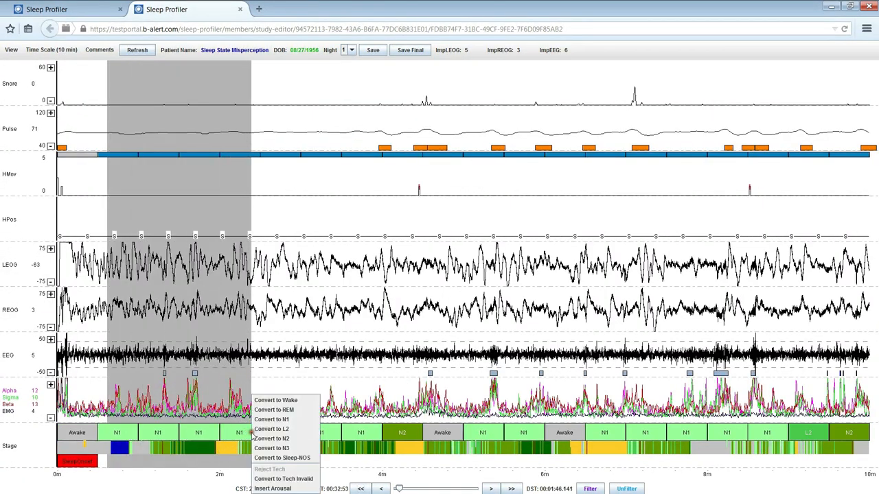
pyautogui.click(275, 400)
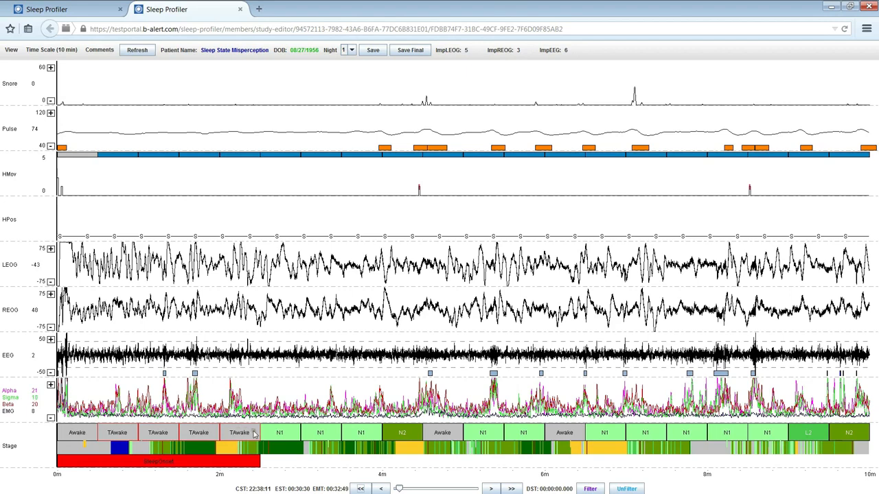
# - Inspect the N1 epochs after 00:41:00 at 30-second scale, and convert the eight epochs from 00:41:30 to 00:45:30 to Wake
pyautogui.press('Left')
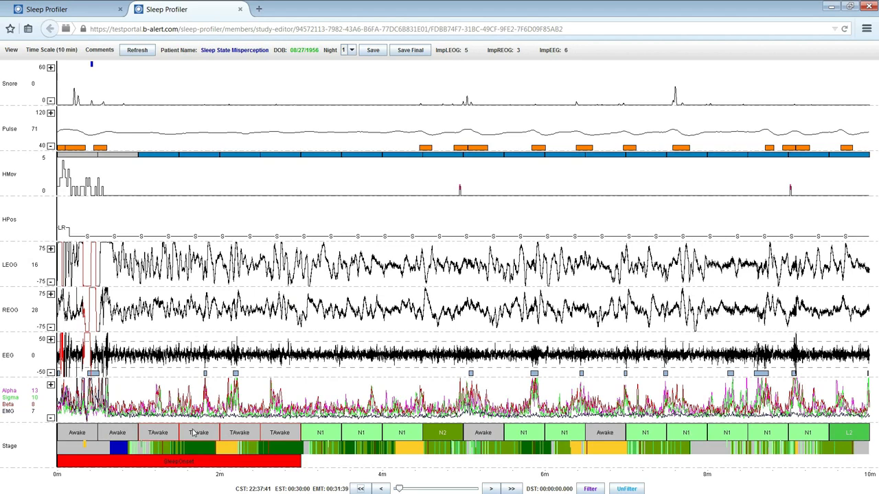
pyautogui.press('pagedown')
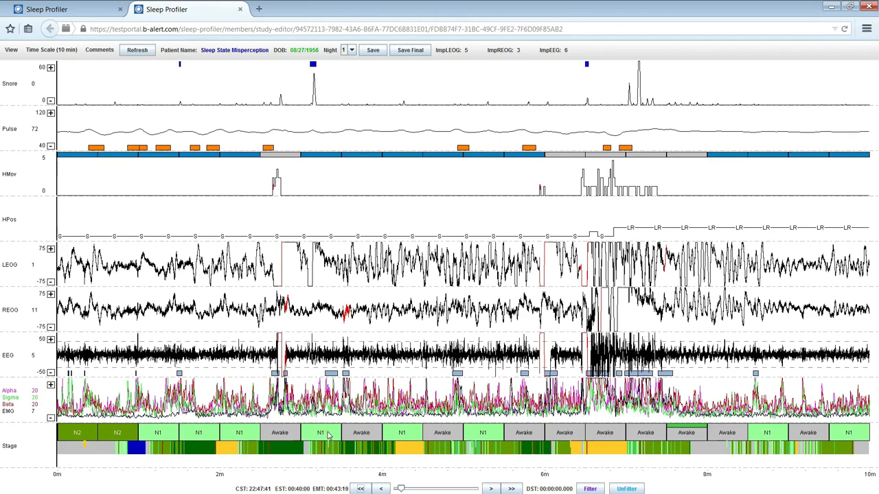
pyautogui.click(481, 433)
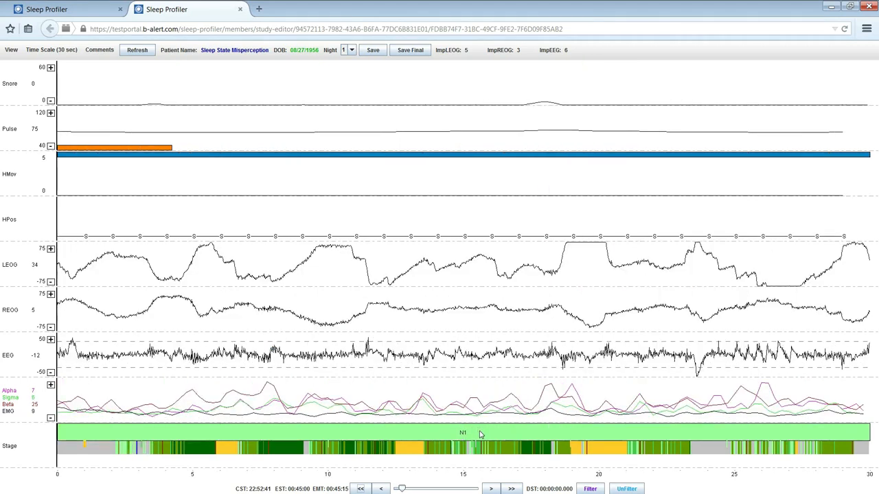
pyautogui.press('Left')
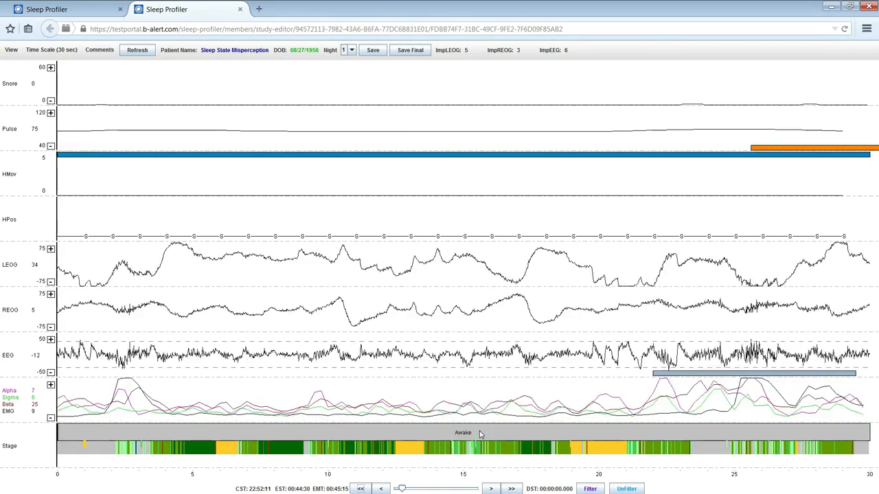
pyautogui.press('Right')
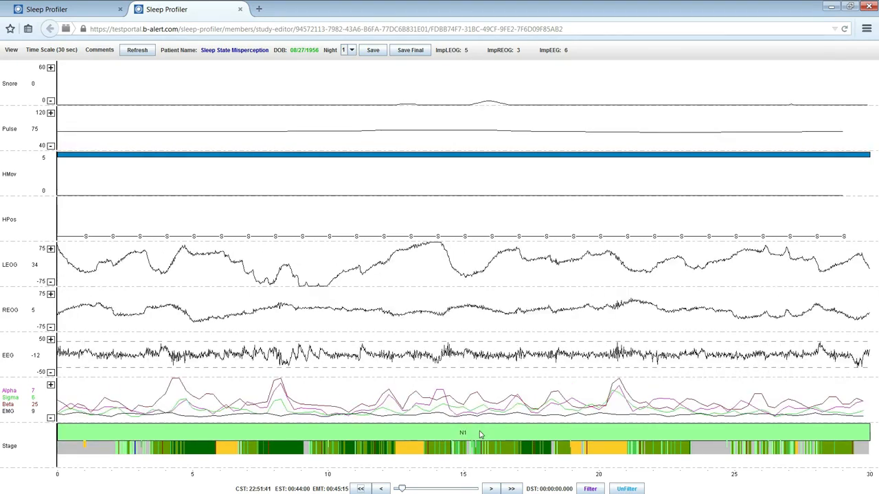
pyautogui.press('Left')
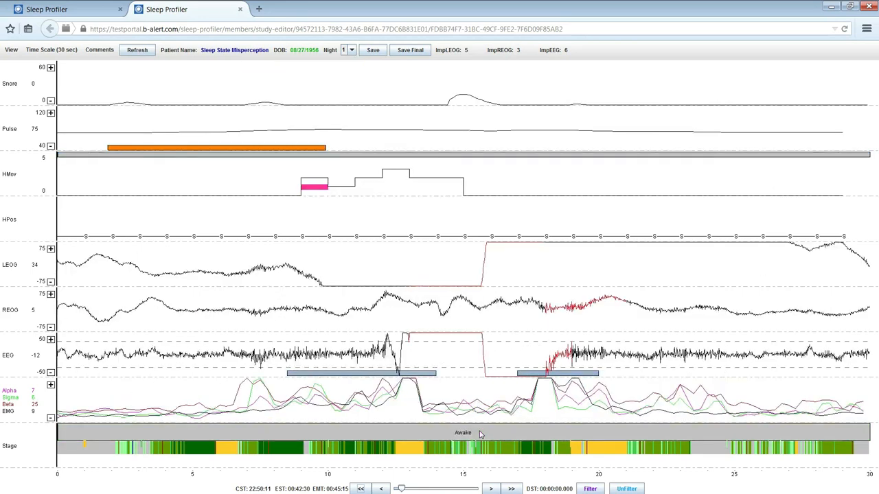
pyautogui.press('Left')
pyautogui.press('Left')
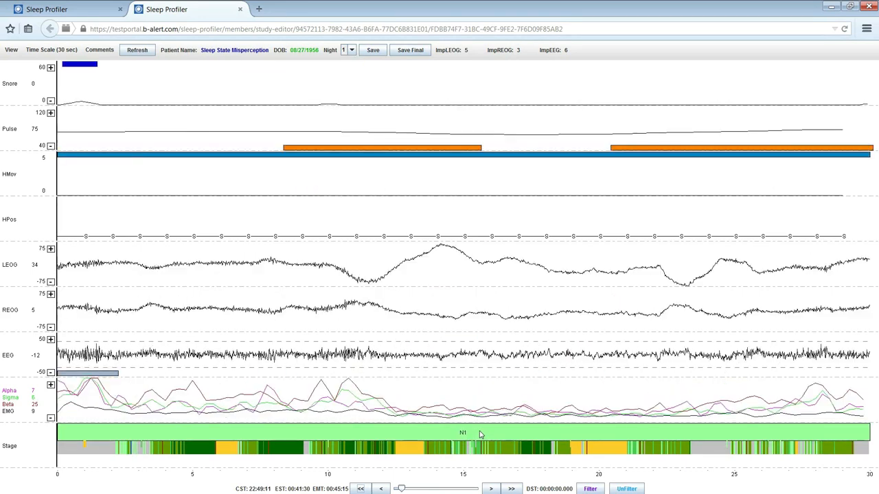
pyautogui.press('Left')
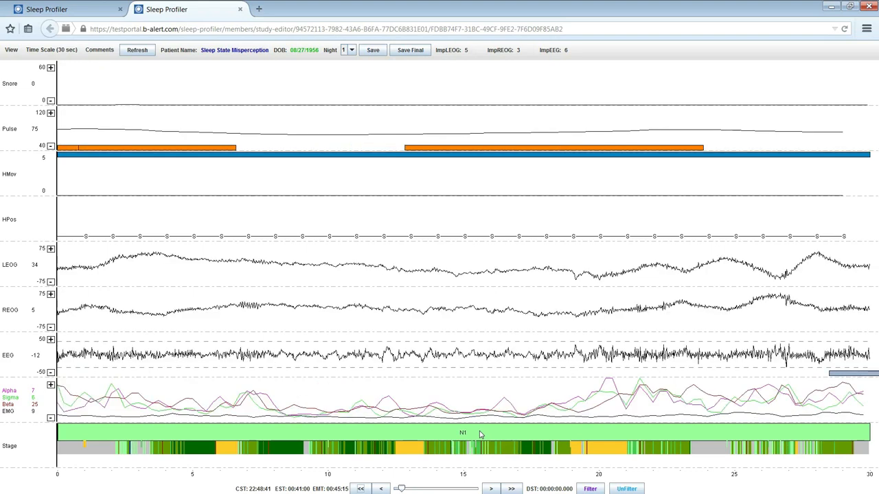
pyautogui.press('Right')
pyautogui.moveTo(68, 416); pyautogui.dragTo(369, 411)
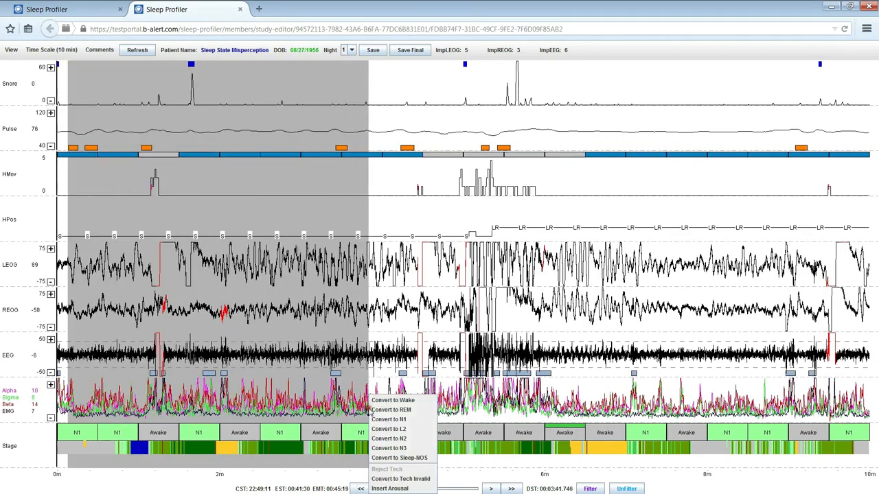
pyautogui.click(393, 403)
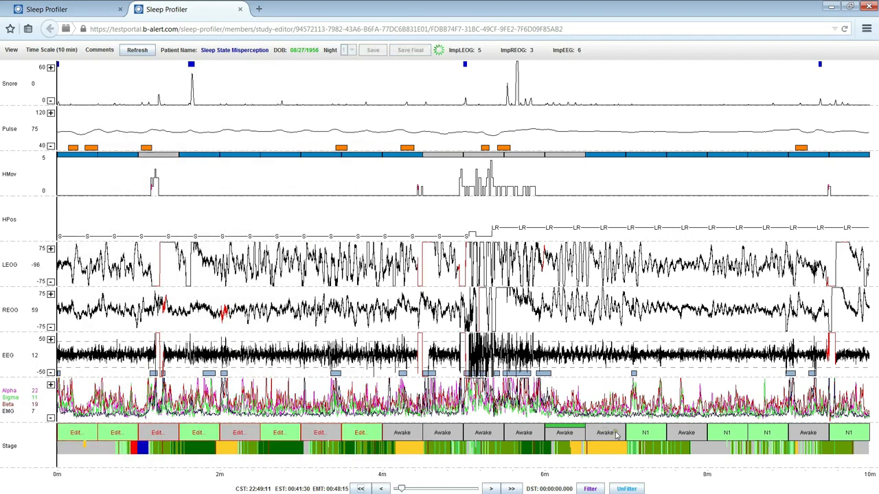
# - Inspect the epochs from 00:48:30 to 00:52:00 at 30-second scale, and convert the epochs from 00:48:30 to 00:51:30 to Wake
pyautogui.click(641, 436)
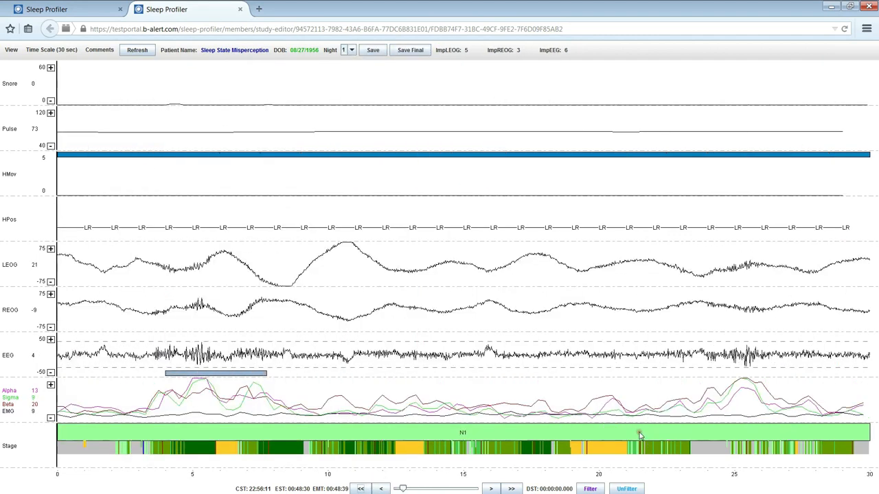
pyautogui.press('Right')
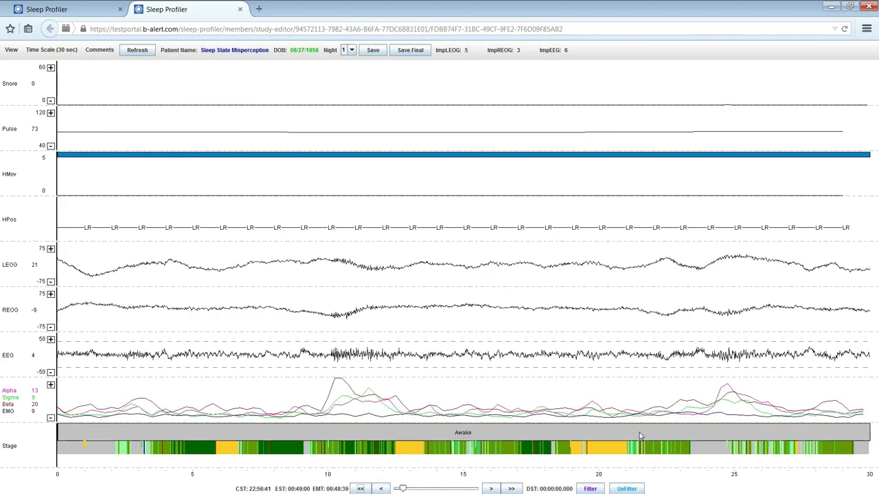
pyautogui.press('Right')
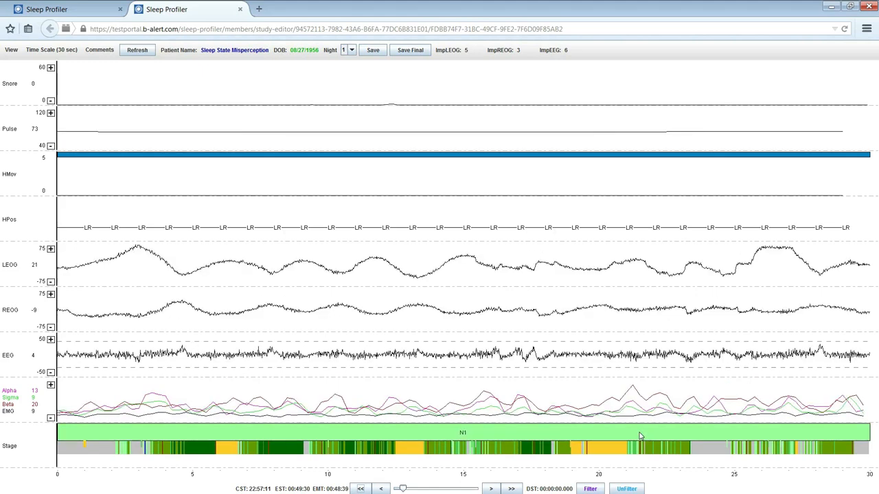
pyautogui.press('Right')
pyautogui.press('Right')
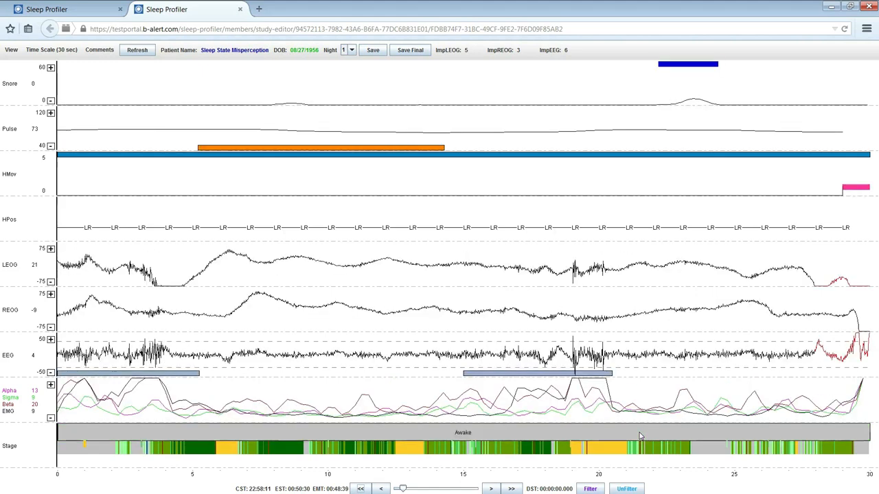
pyautogui.press('Right')
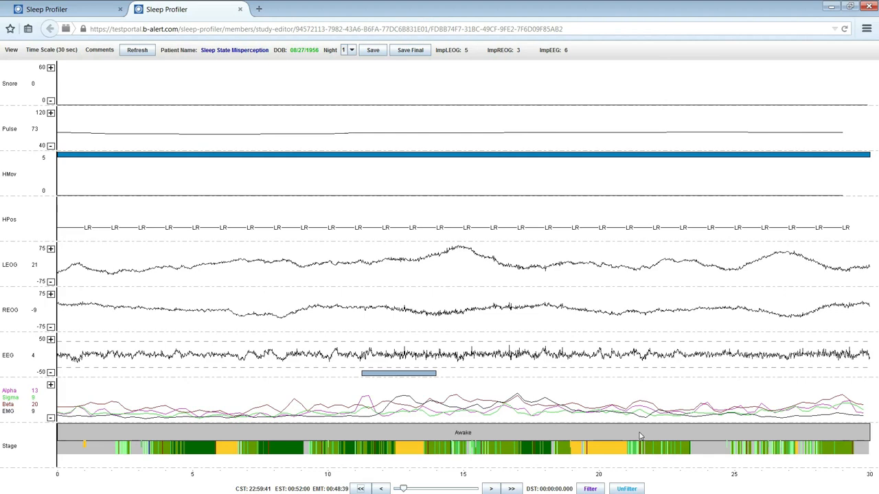
pyautogui.press('Up')
pyautogui.press('Left')
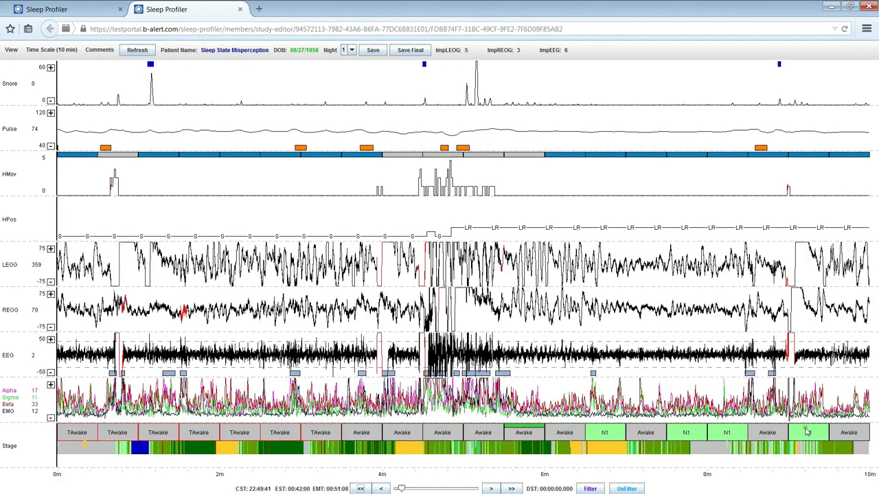
pyautogui.moveTo(814, 431); pyautogui.dragTo(605, 402)
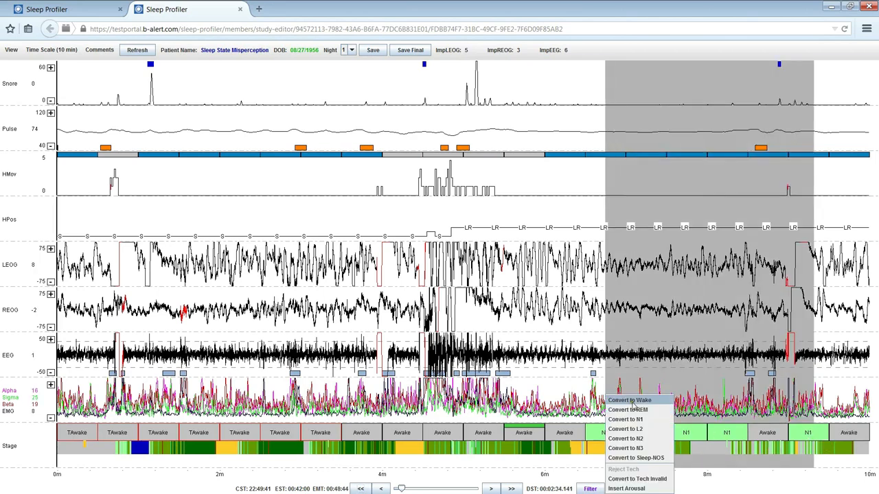
pyautogui.click(635, 410)
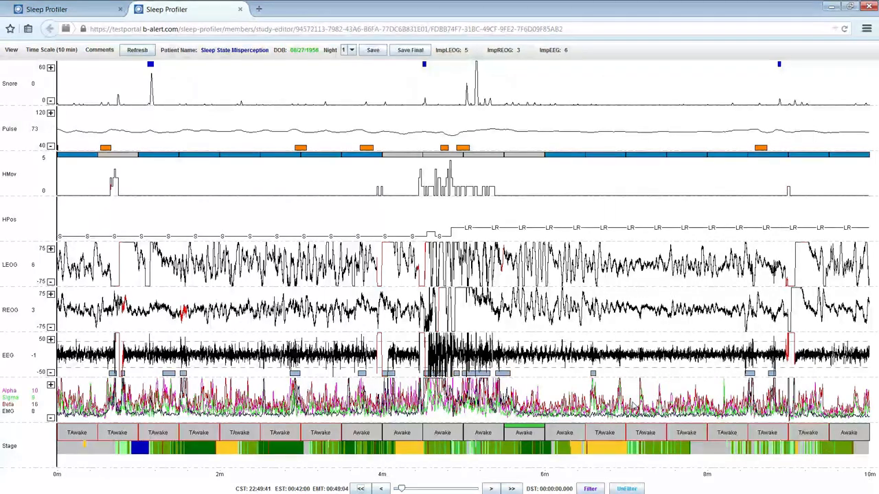
# - Review the staging from 00:52:00 at 10-minute scale, and examine the N3 epoch at 01:14:30 at 30-second scale
pyautogui.press('Right')
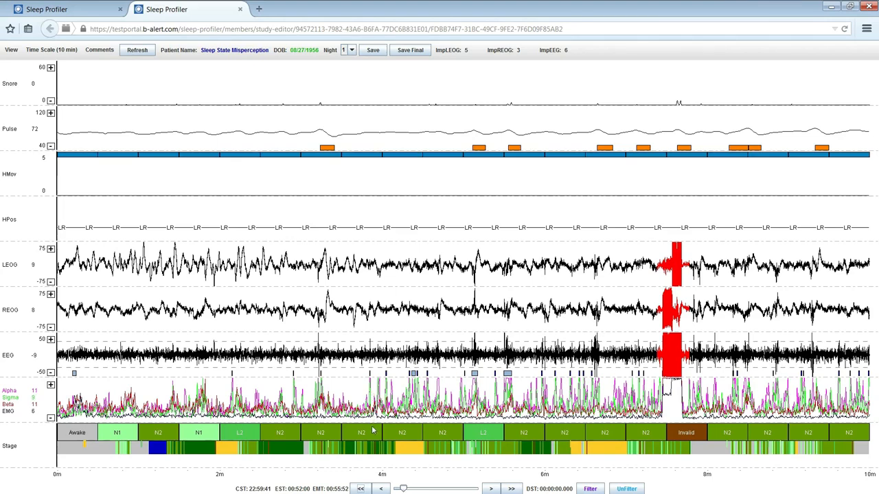
pyautogui.press('Right')
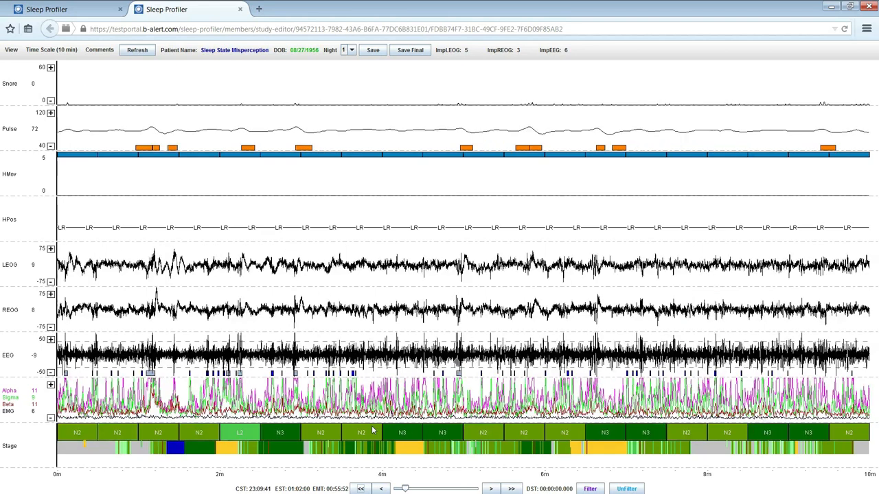
pyautogui.press('Right')
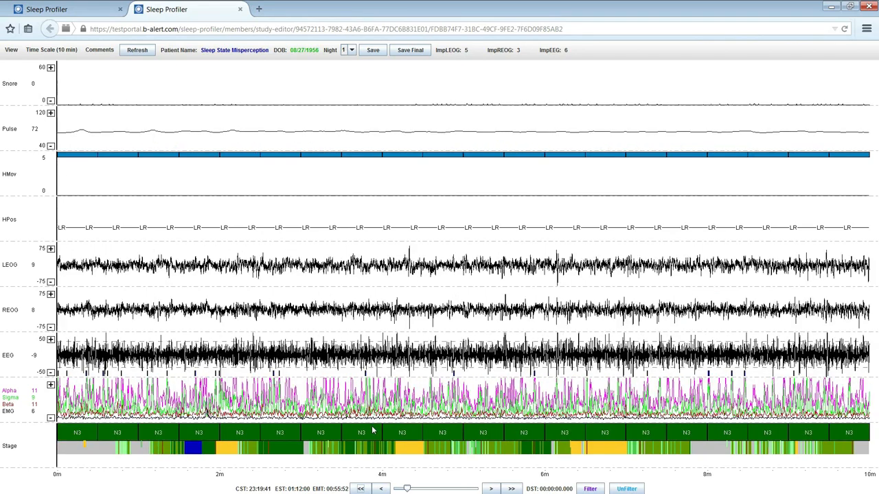
pyautogui.click(278, 432)
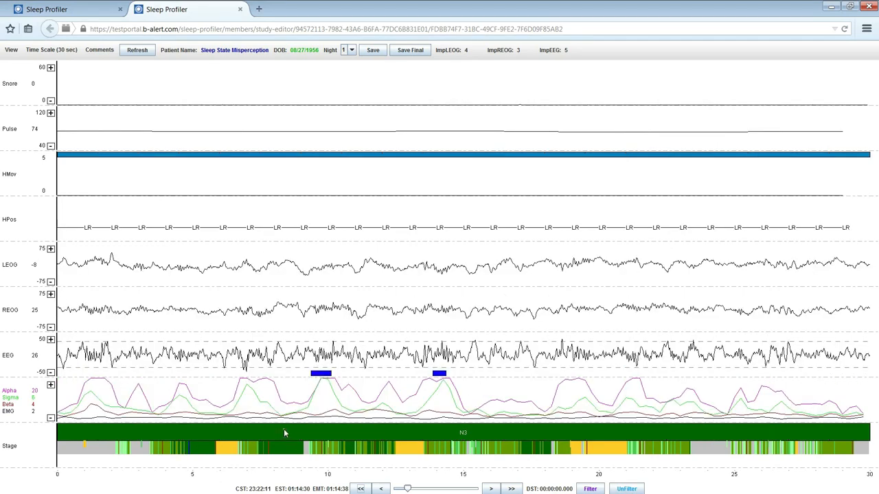
pyautogui.doubleClick(337, 359)
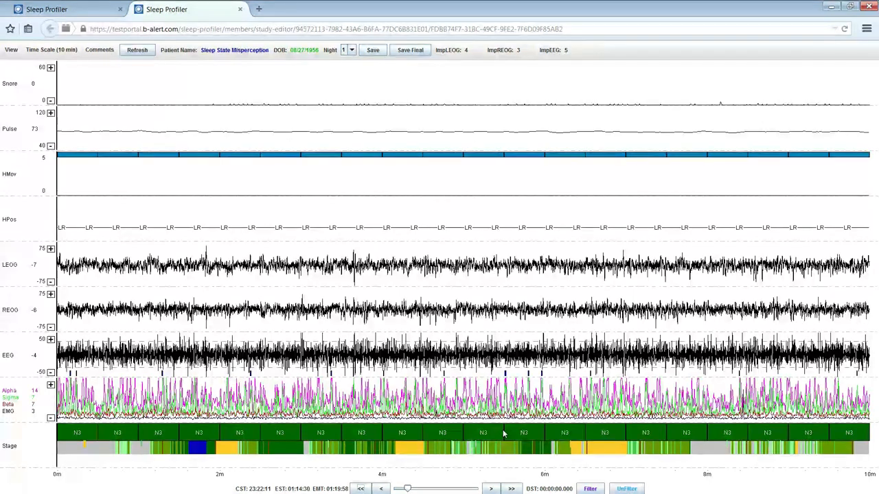
# - Advance to the first REM period after 01:24:30 and examine the epochs at 01:32:30 and 01:33:00 at 30-second scale
pyautogui.press('Right')
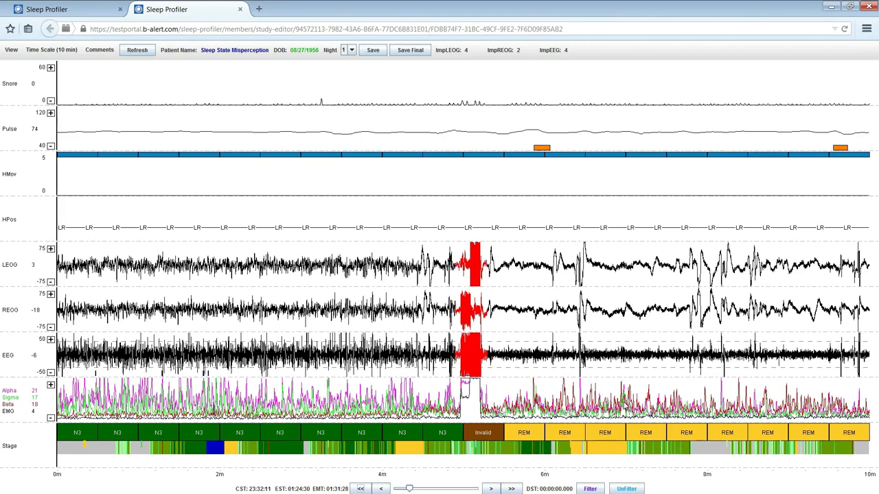
pyautogui.click(731, 433)
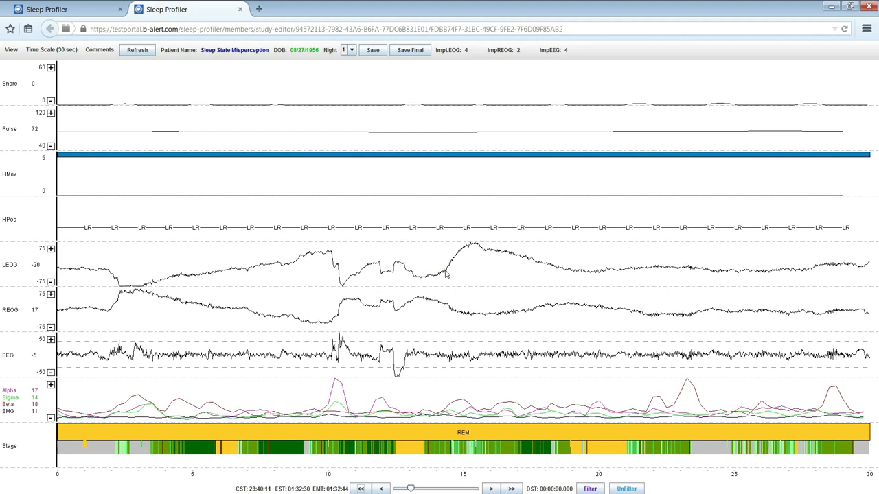
pyautogui.press('Right')
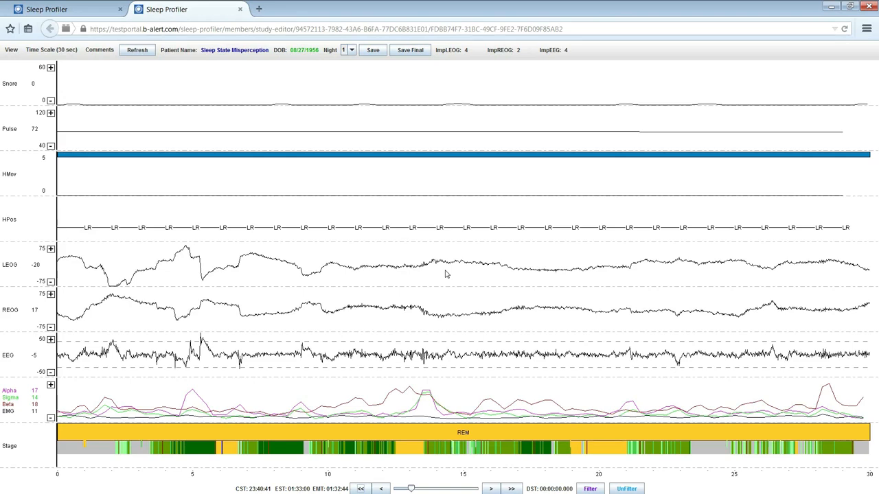
pyautogui.press('Up')
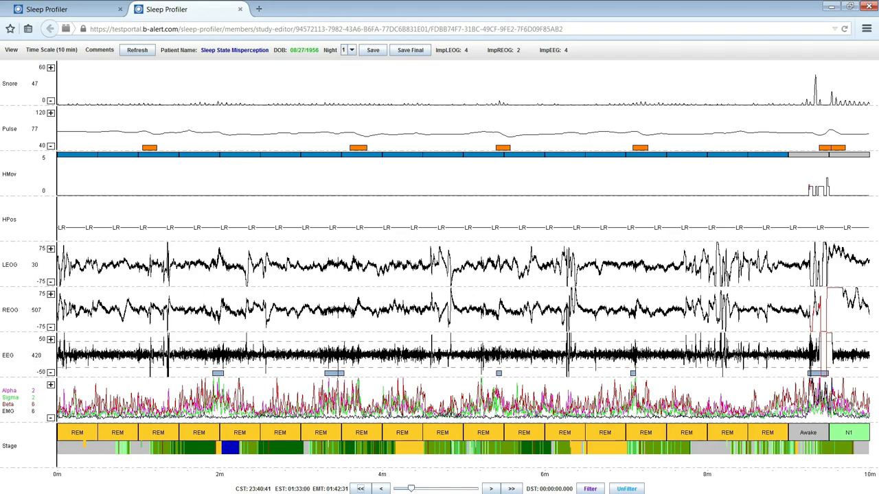
# - Review the staging after 01:43:00 and examine the N3 epoch at 01:58:00 at 30-second scale
pyautogui.press('Right')
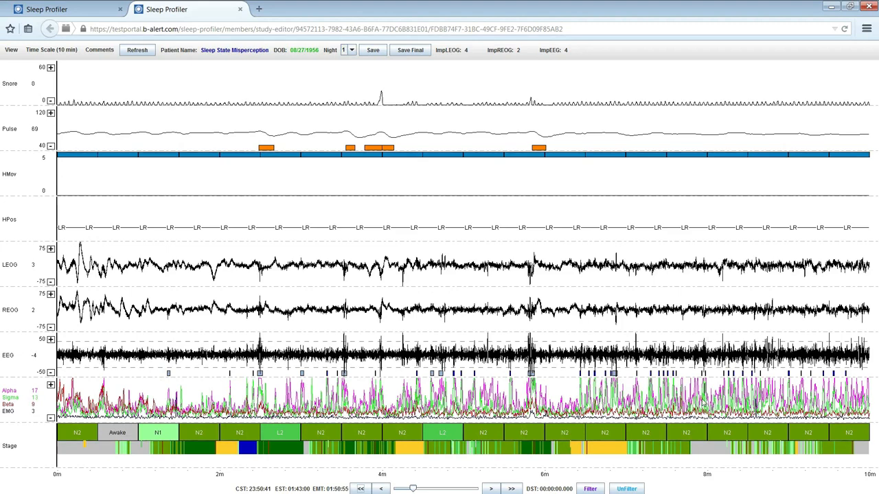
pyautogui.press('Right')
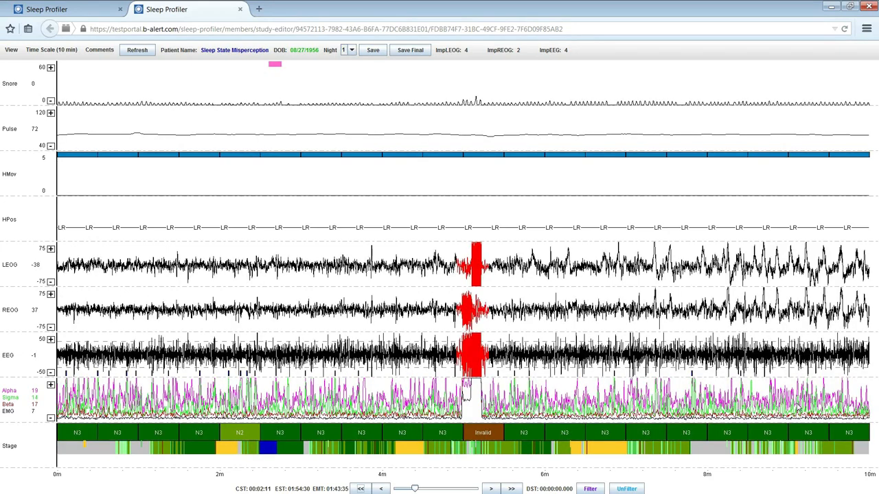
pyautogui.click(372, 433)
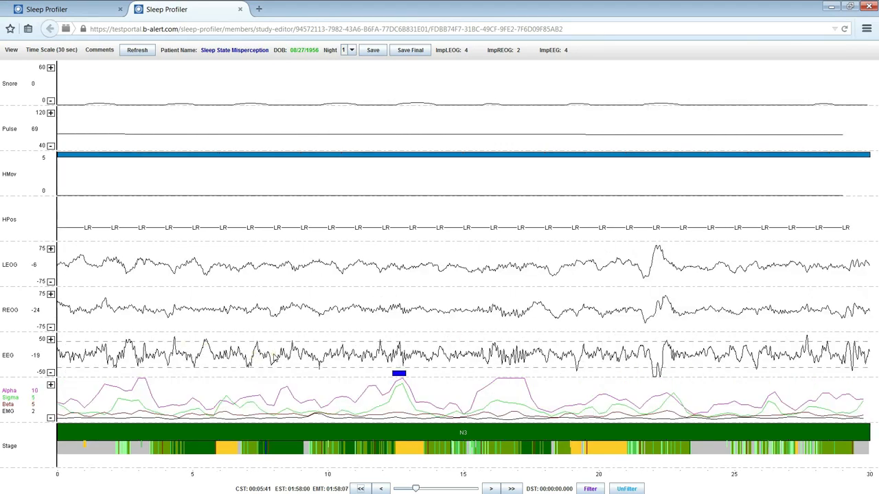
pyautogui.click(275, 357)
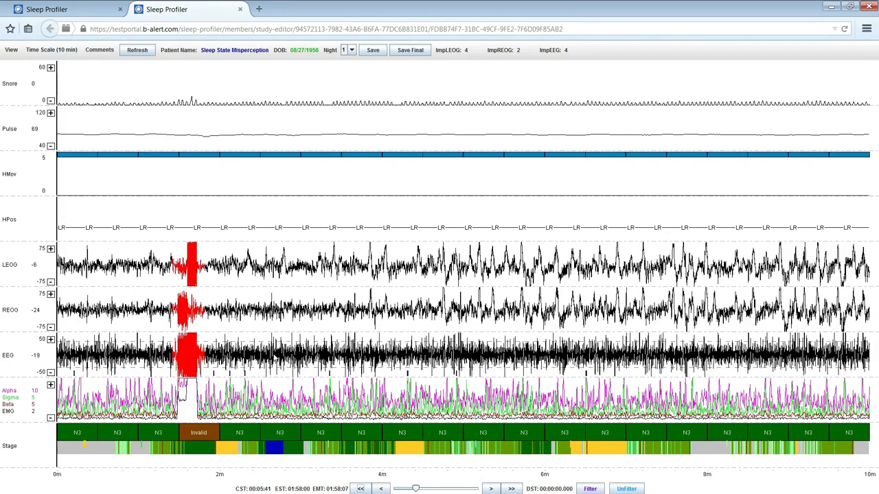
# - Advance to 02:18:00 and examine the N1 epoch at 02:21:30 following the awakening at 30-second scale
pyautogui.press('Right')
pyautogui.press('Right')
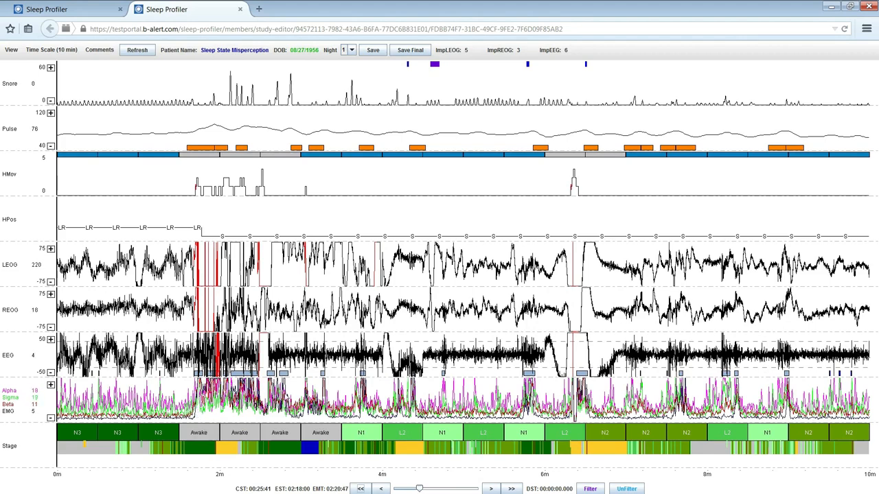
pyautogui.doubleClick(368, 437)
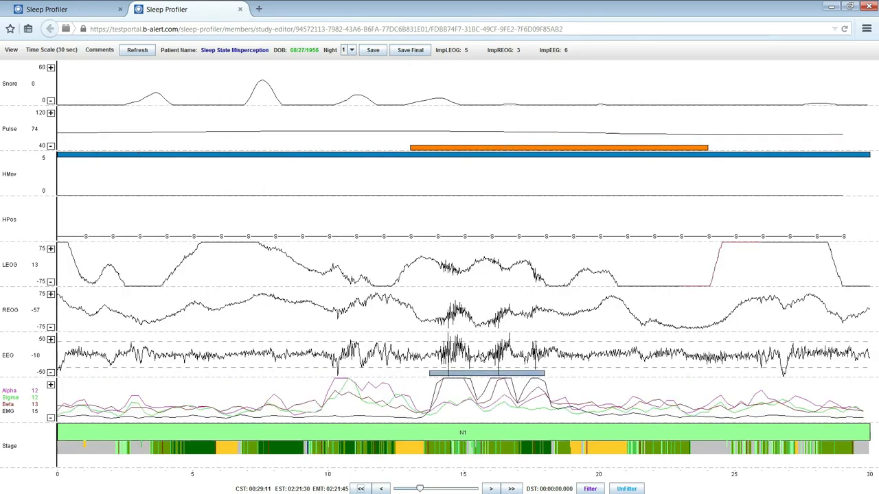
pyautogui.press('Right')
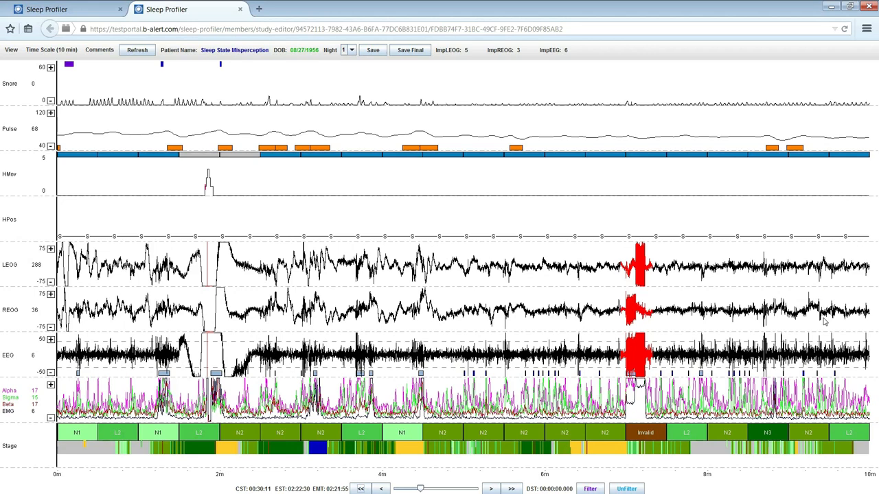
# - Review the ten-minute pages from 02:32:30 to the next REM period, and examine the REM epoch at 03:15:30 at 30-second scale
pyautogui.press('Right')
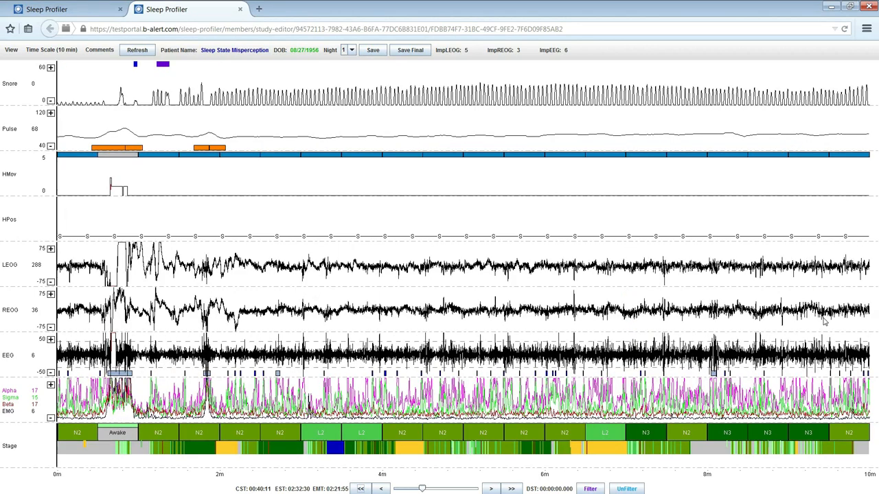
pyautogui.press('Right')
pyautogui.press('Right')
pyautogui.press('Right')
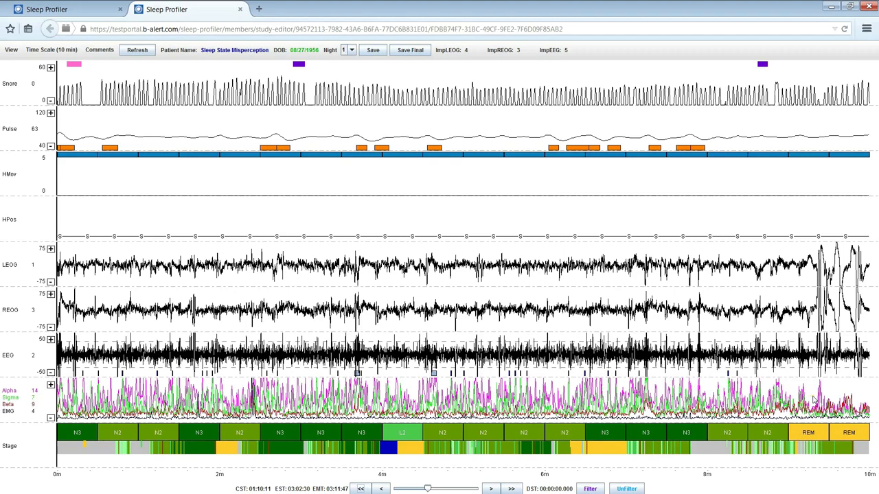
pyautogui.press('Right')
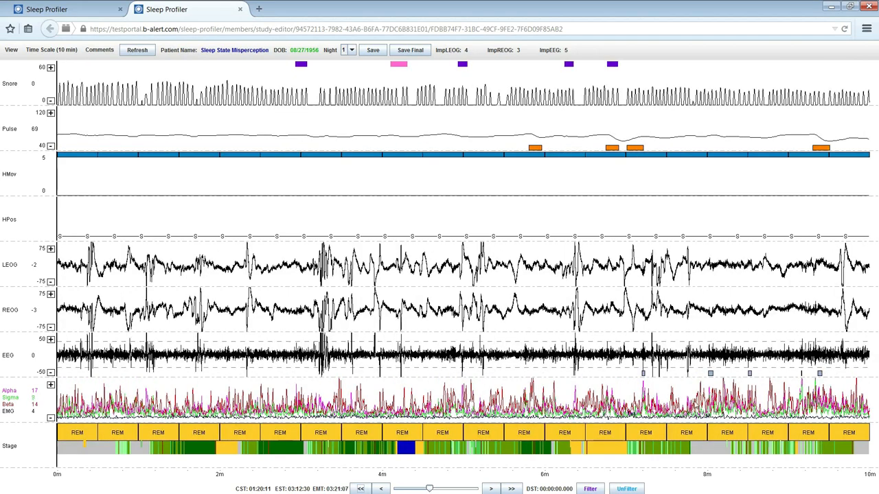
pyautogui.click(251, 432)
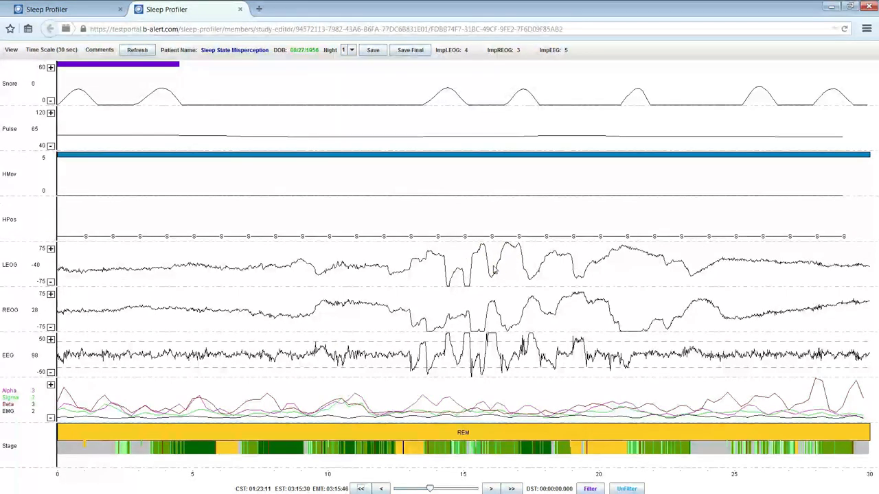
pyautogui.click(494, 269)
# - Review the staging after 03:25:30 and examine the N1 epochs at 03:44:00 and 03:43:30 at 30-second scale
pyautogui.press('Right')
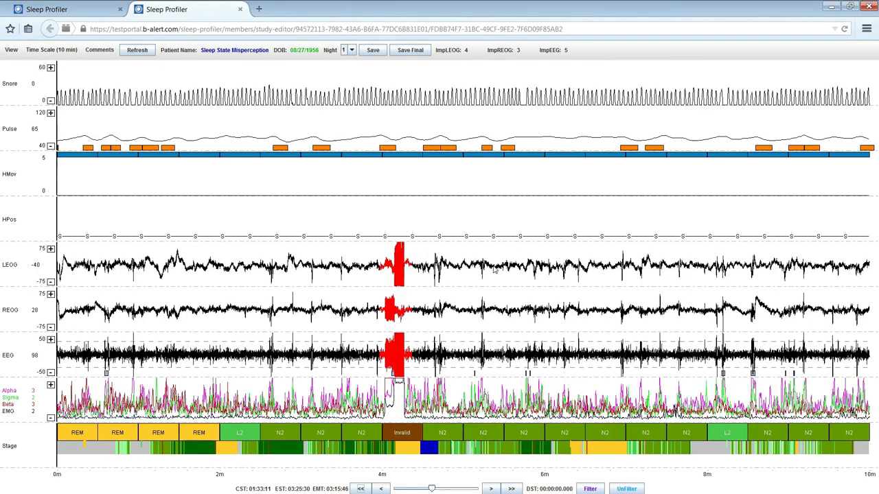
pyautogui.press('Right')
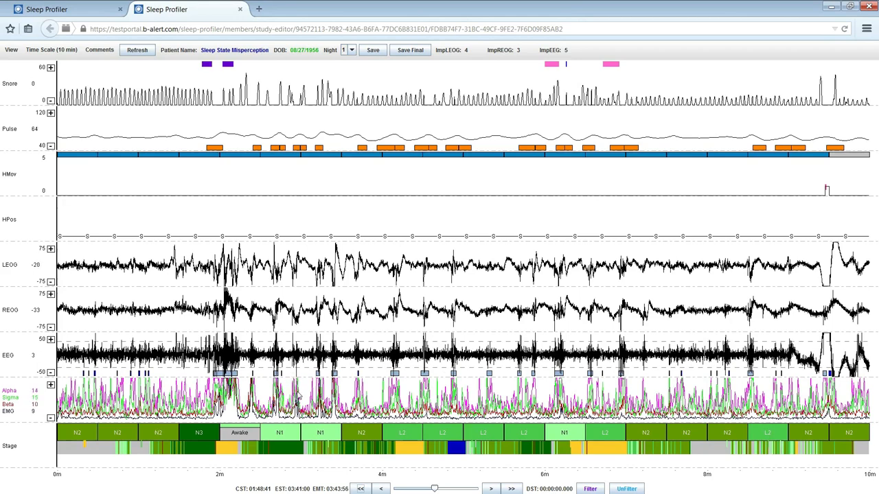
pyautogui.click(321, 437)
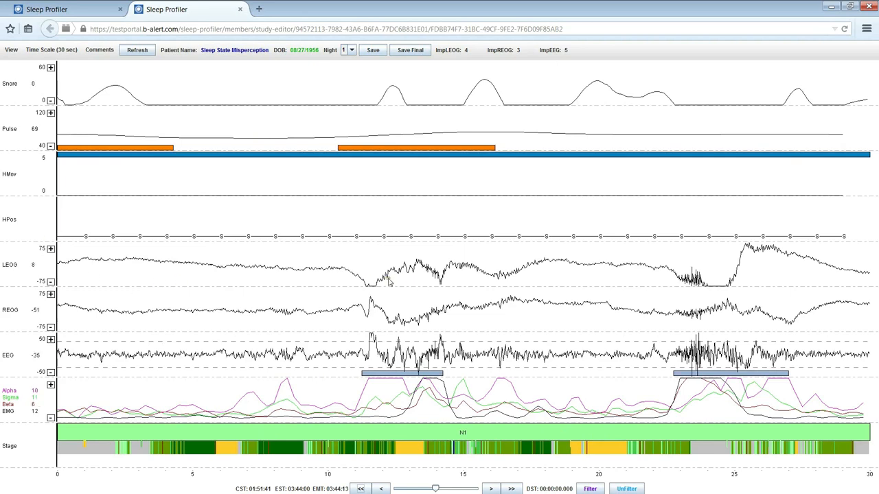
pyautogui.press('Left')
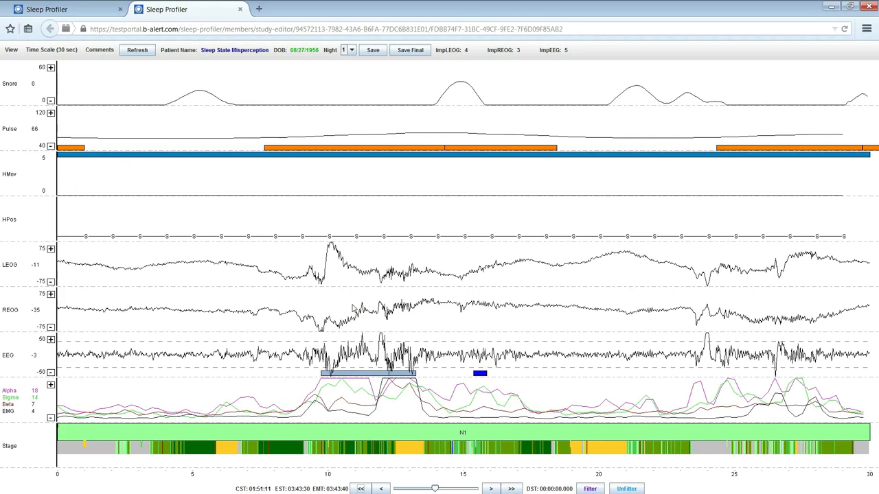
pyautogui.click(353, 305)
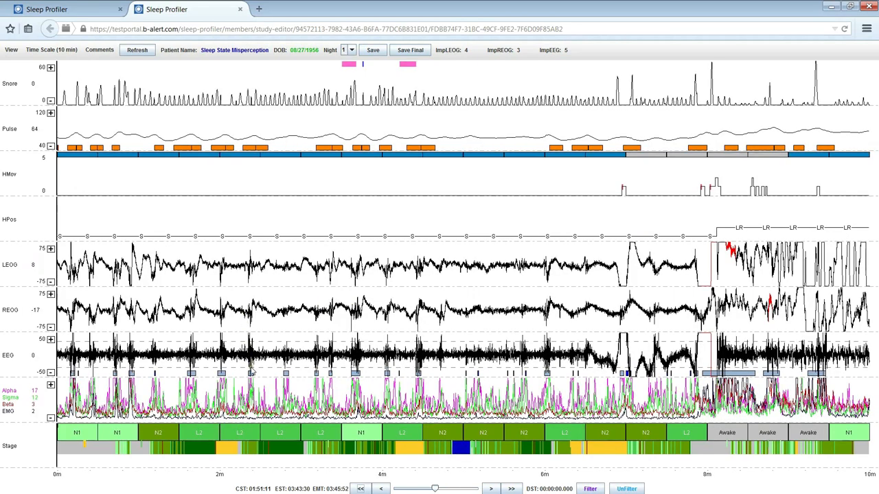
# - Review the ten-minute pages from 03:43:30 to 04:34:30, and examine the N2 epoch at 04:42:00
pyautogui.press('Right')
pyautogui.press('Right')
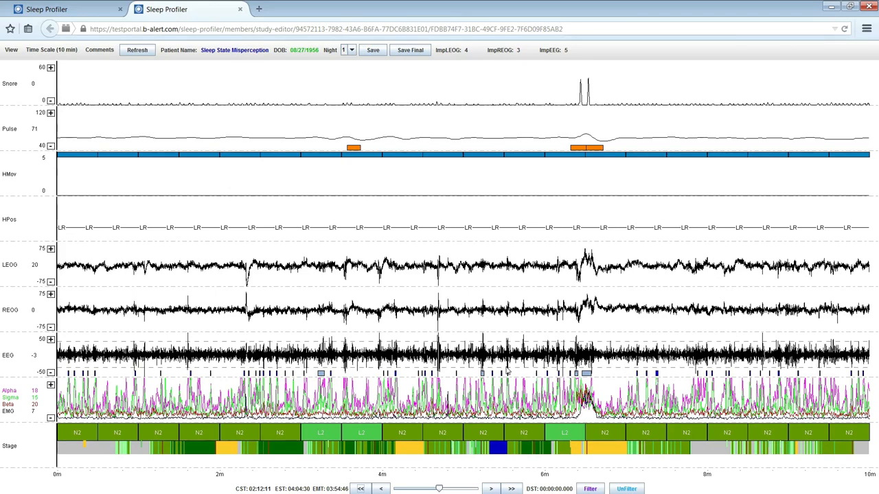
pyautogui.press('Right')
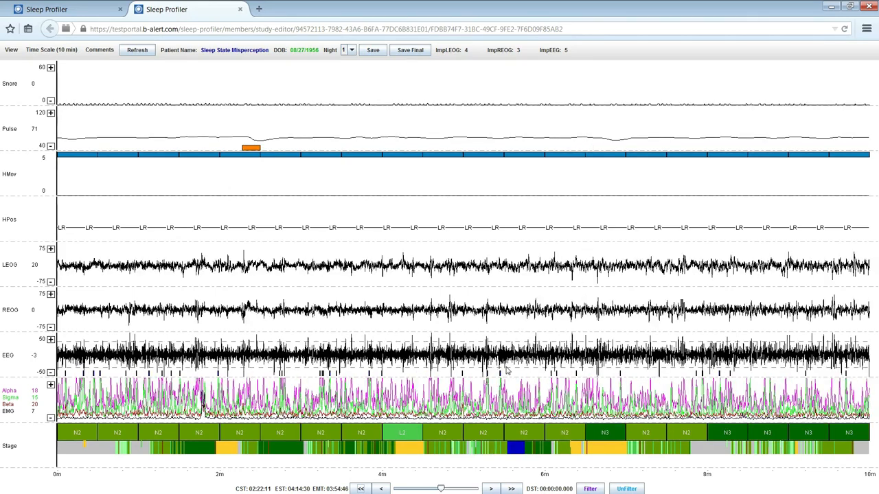
pyautogui.press('Right')
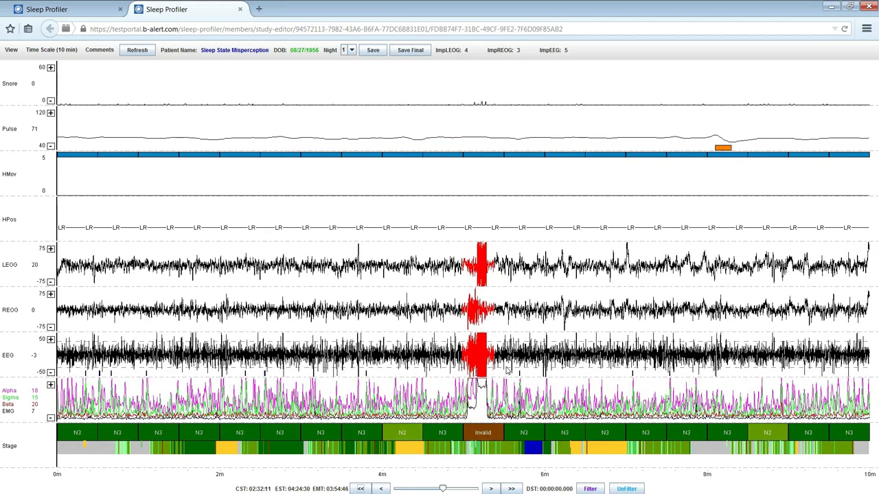
pyautogui.press('Right')
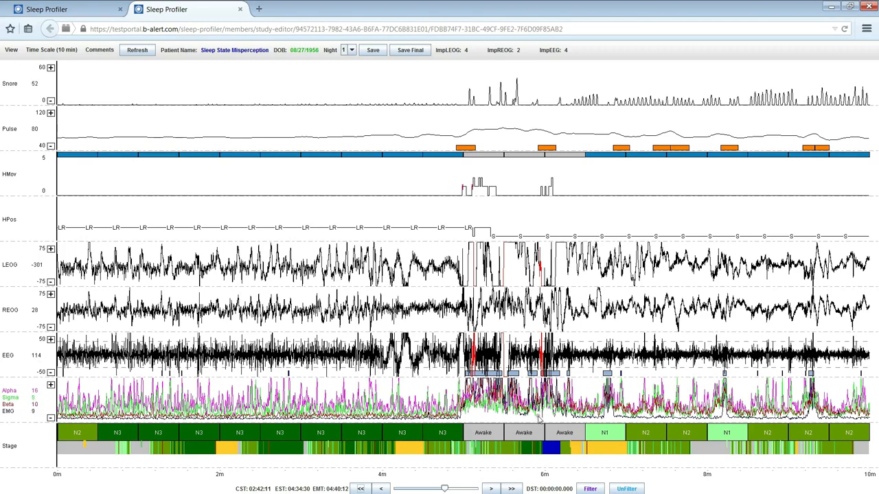
pyautogui.click(686, 428)
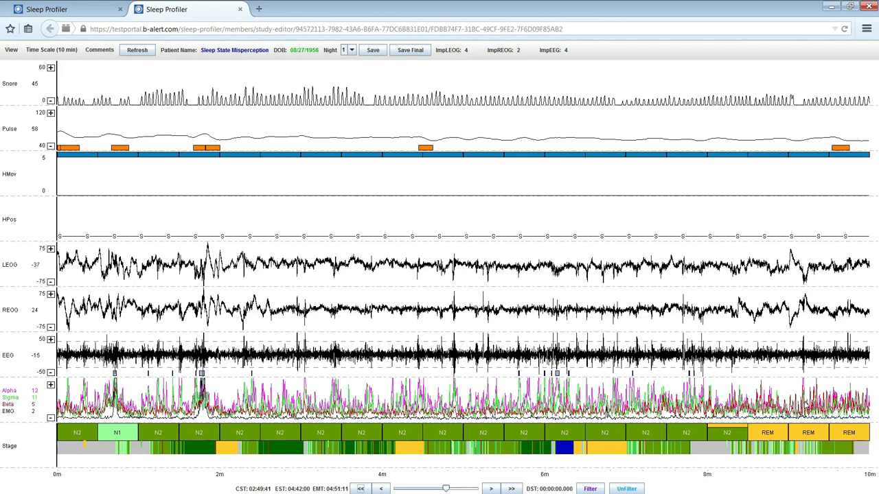
# - Examine the REM epochs at 04:53:00, 04:52:30 and 05:01:00 at 30-second scale
pyautogui.press('Right')
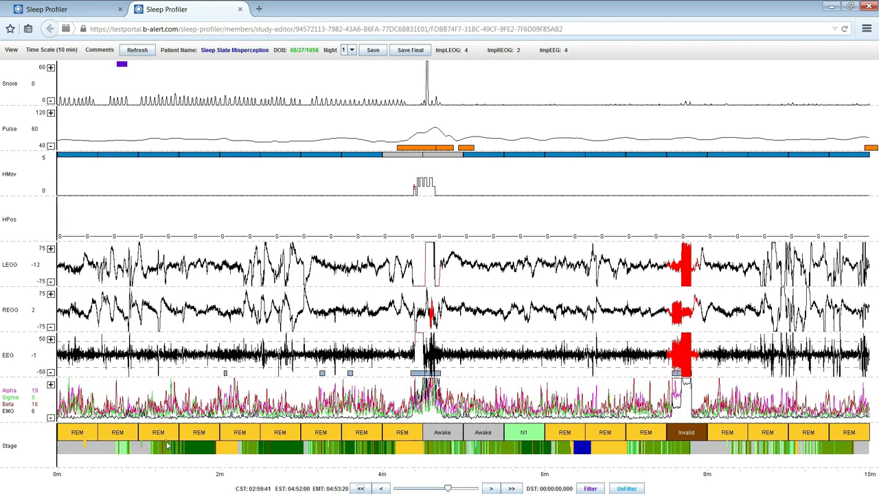
pyautogui.doubleClick(169, 433)
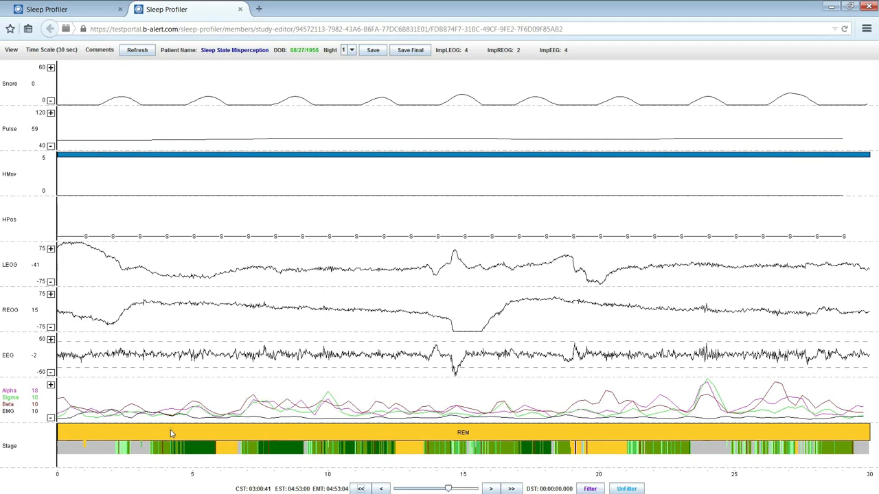
pyautogui.press('Left')
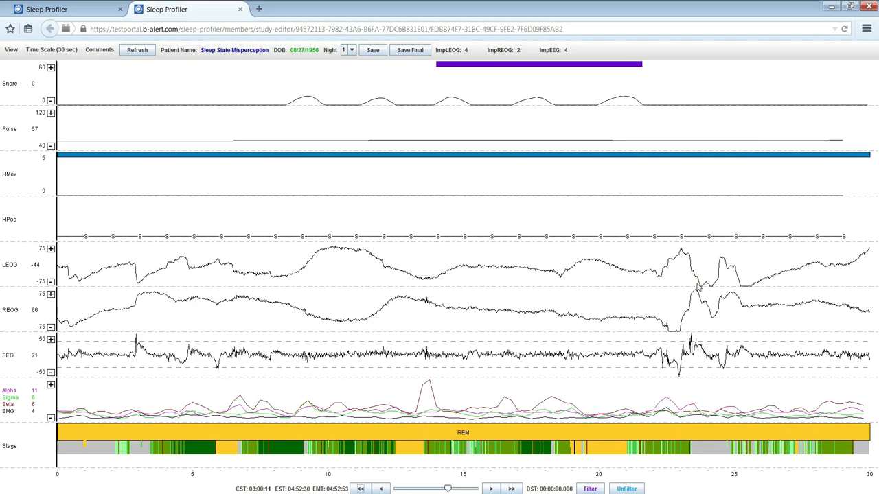
pyautogui.press('Down')
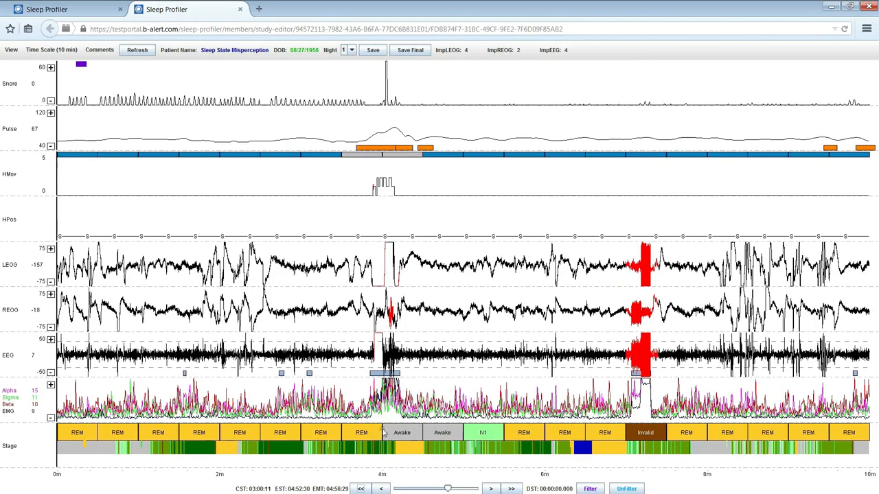
pyautogui.click(768, 433)
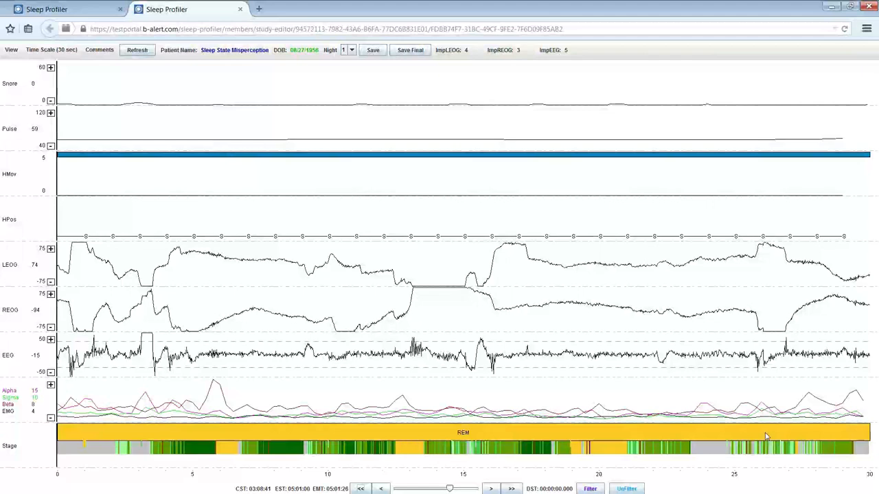
pyautogui.click(766, 436)
# - Review the ten-minute pages from 05:01:00 to 06:19:00, and convert the N1 epoch at 06:20:00 to Wake
pyautogui.press('Right')
pyautogui.press('Right')
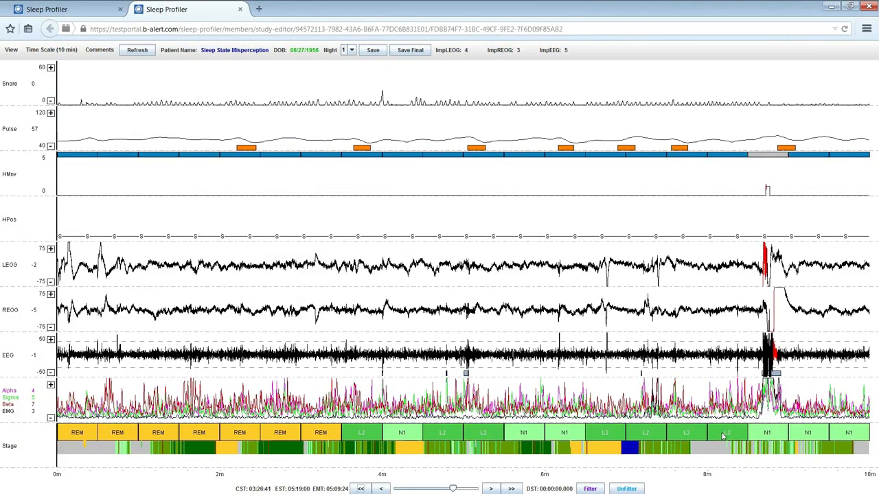
pyautogui.press('Right')
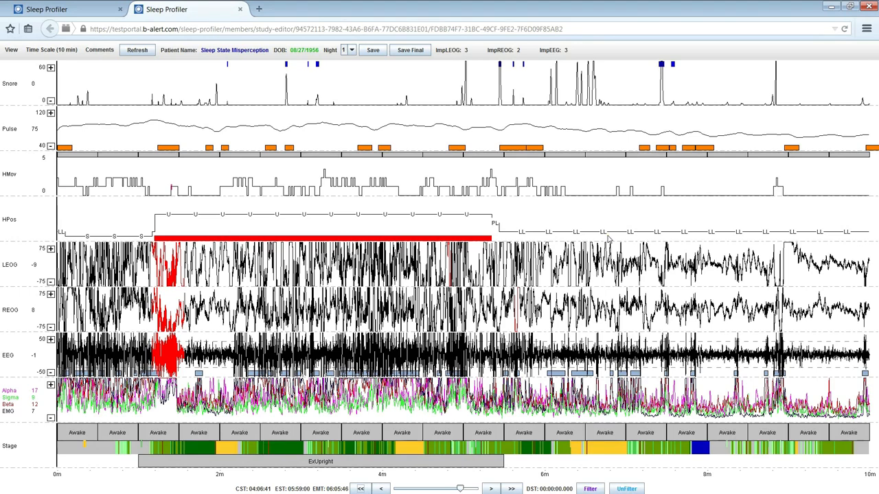
pyautogui.press('Right')
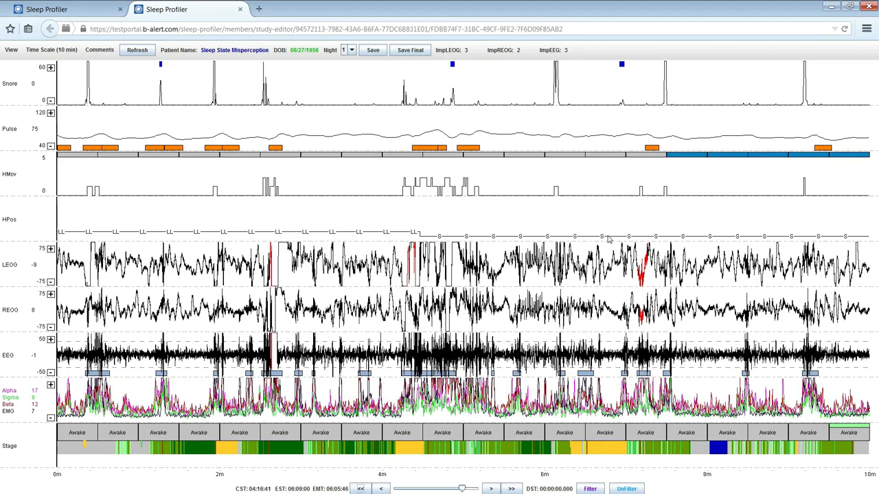
pyautogui.press('Right')
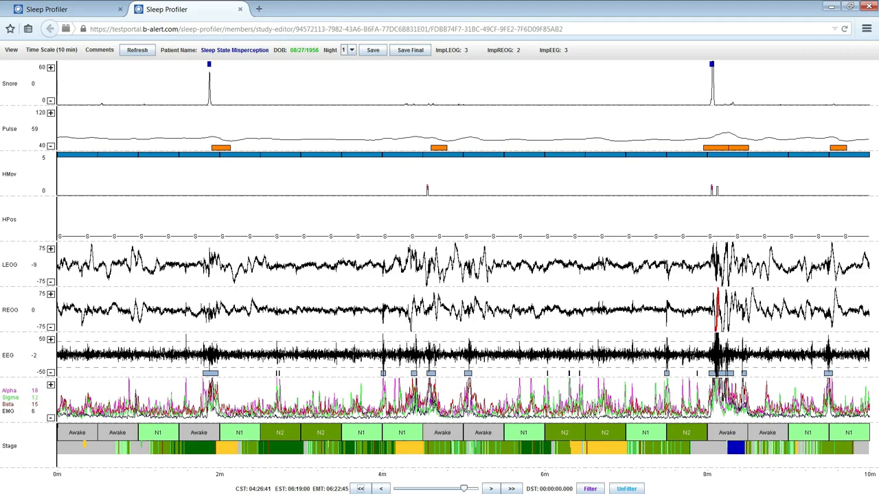
pyautogui.rightClick(157, 431)
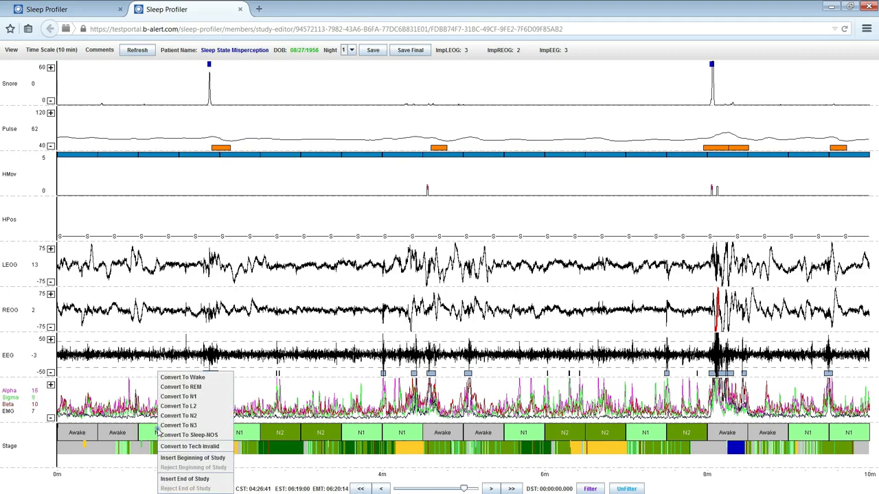
pyautogui.click(203, 377)
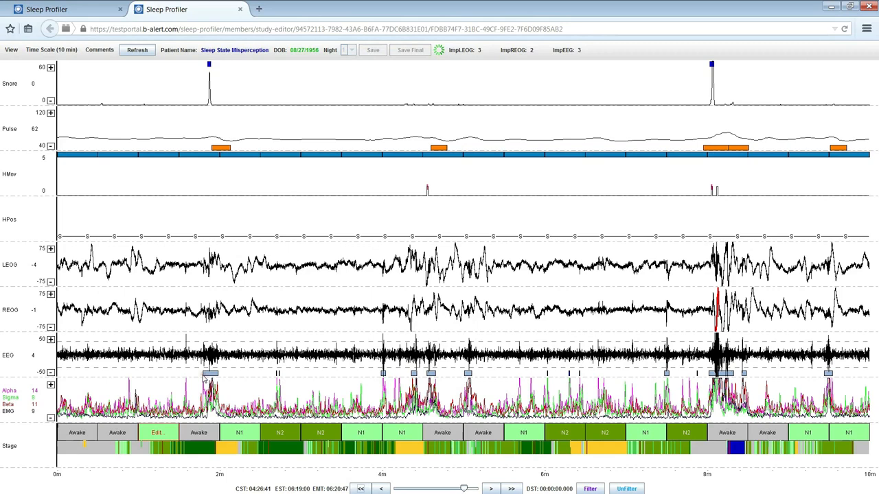
# - Examine the N2 epoch at 06:22:00 at 30-second scale, and review the ten-minute pages up to 06:42:00
pyautogui.click(326, 434)
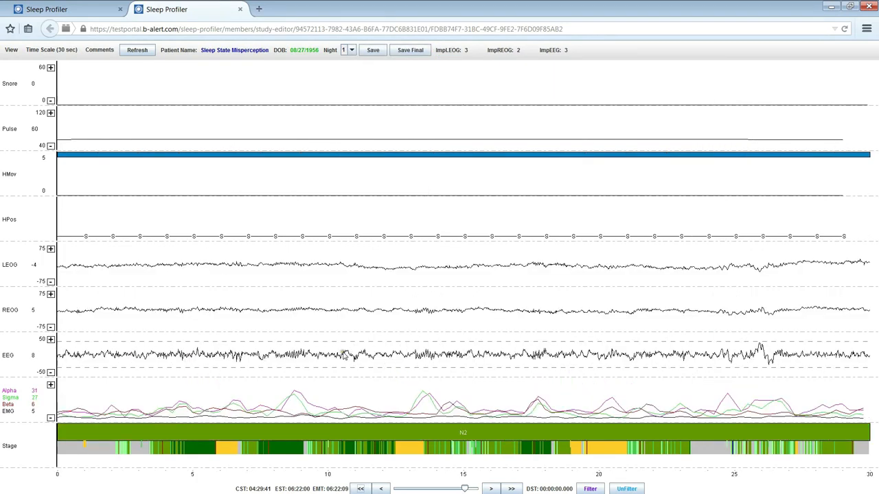
pyautogui.click(428, 358)
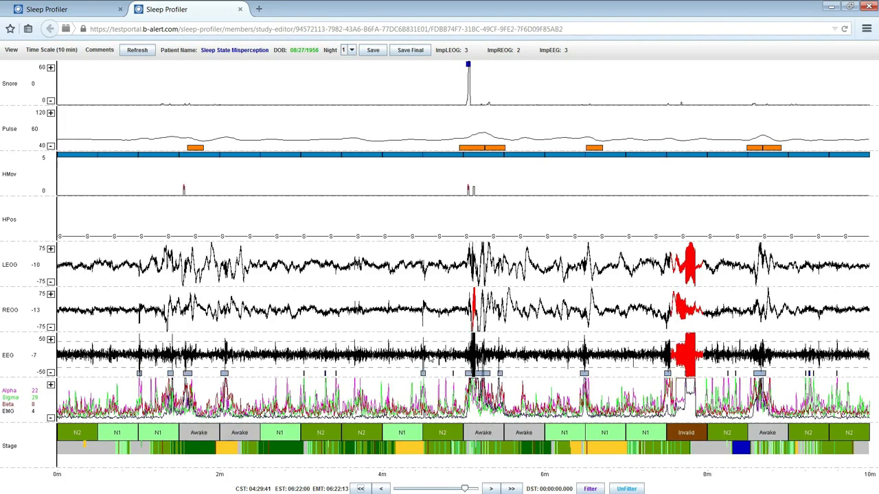
pyautogui.press('Right')
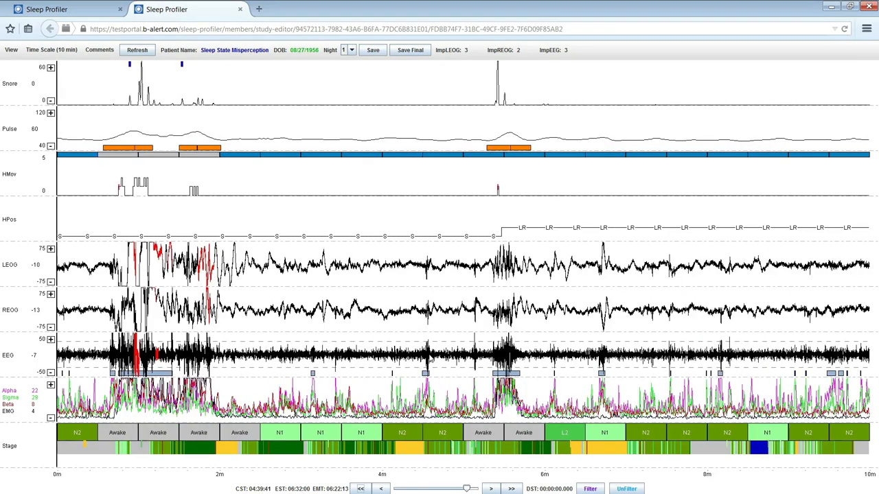
pyautogui.press('Right')
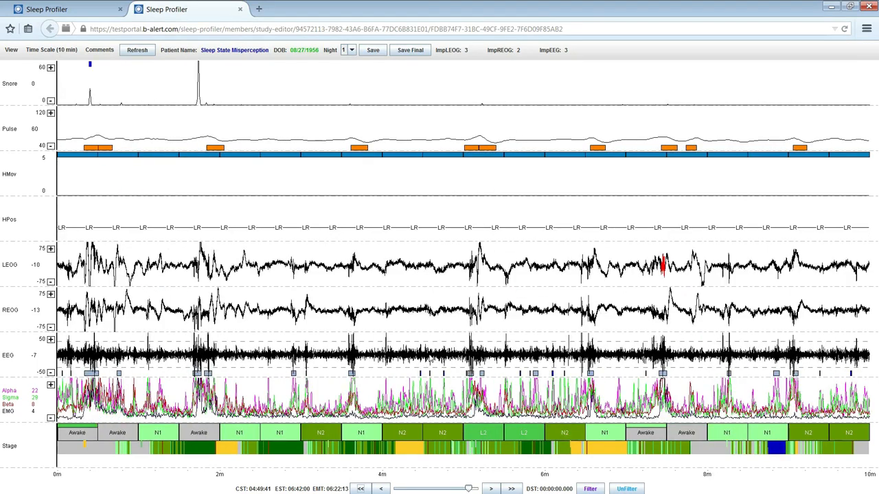
# - Compare the N1 epoch at 06:43:00 with the preceding epoch at 06:42:30 at 30-second scale
pyautogui.click(157, 434)
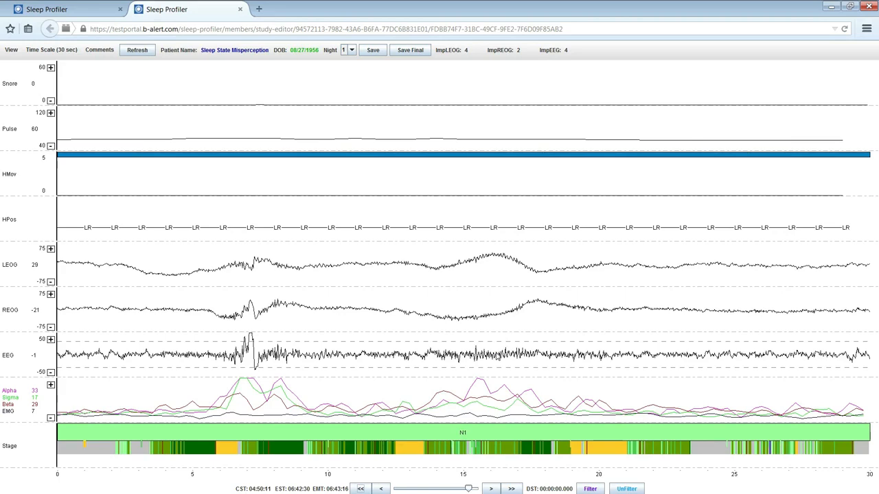
pyautogui.press('Left')
pyautogui.press('Right')
pyautogui.doubleClick(498, 357)
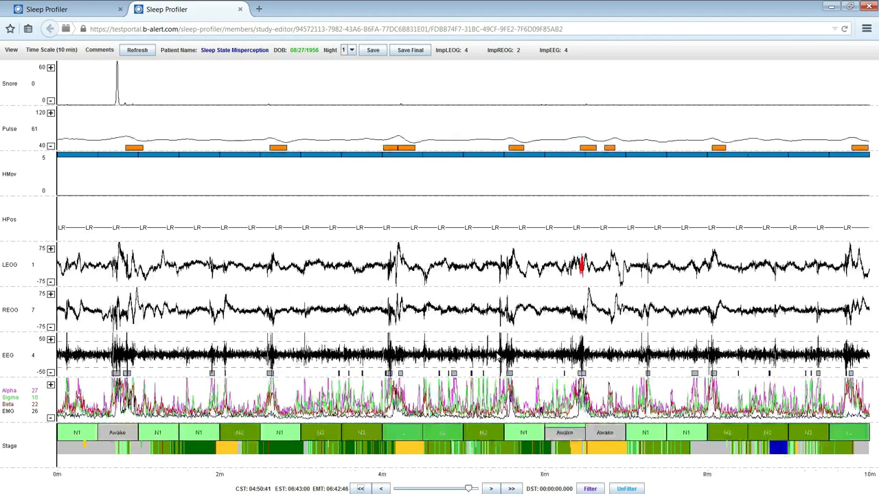
# - Advance to the 06:53:00 page and examine the REM epoch at 06:58:00 at 30-second scale
pyautogui.press('Right')
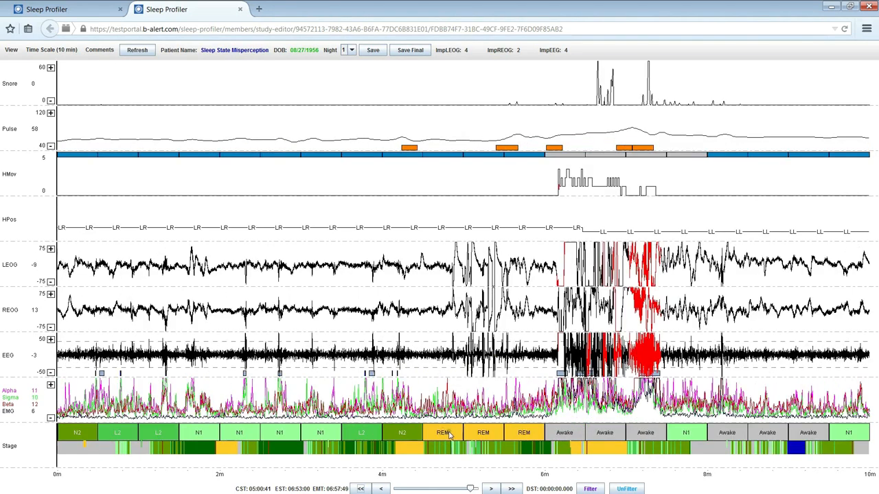
pyautogui.click(483, 437)
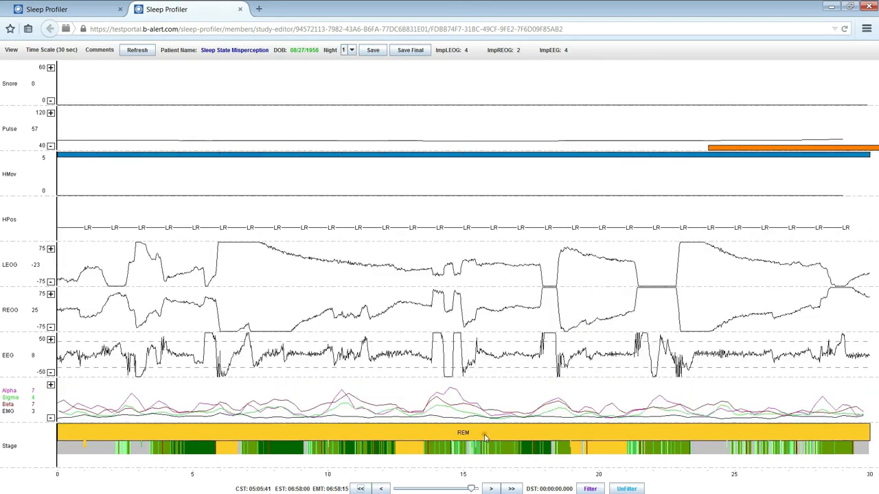
pyautogui.doubleClick(492, 314)
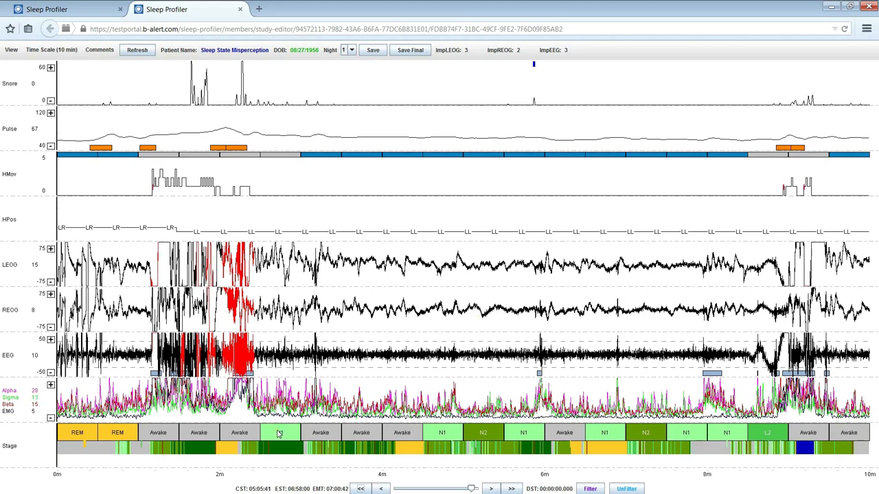
# - Compare the N1 epoch at 07:00:30 with the following epoch at 30-second scale, and convert it to Wake
pyautogui.doubleClick(278, 434)
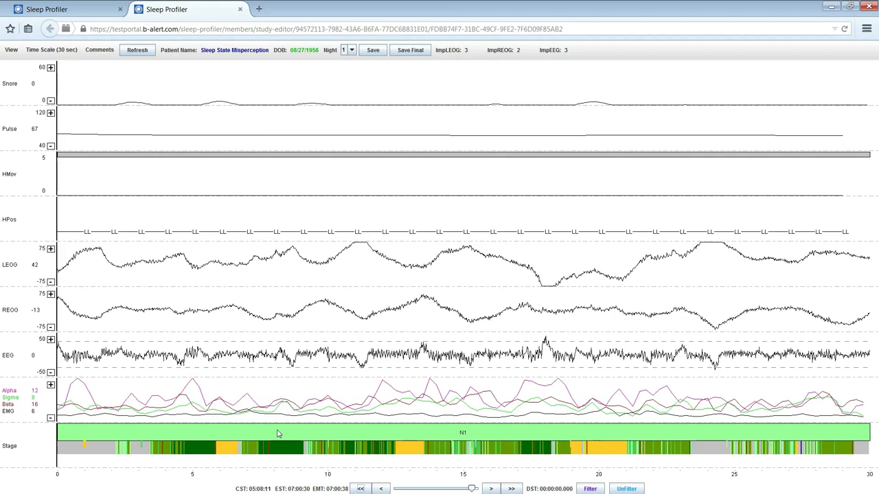
pyautogui.press('Right')
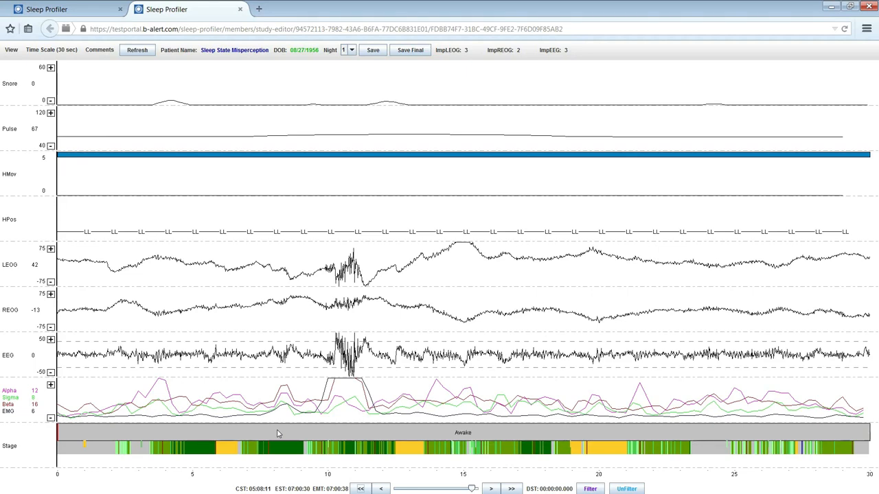
pyautogui.press('Left')
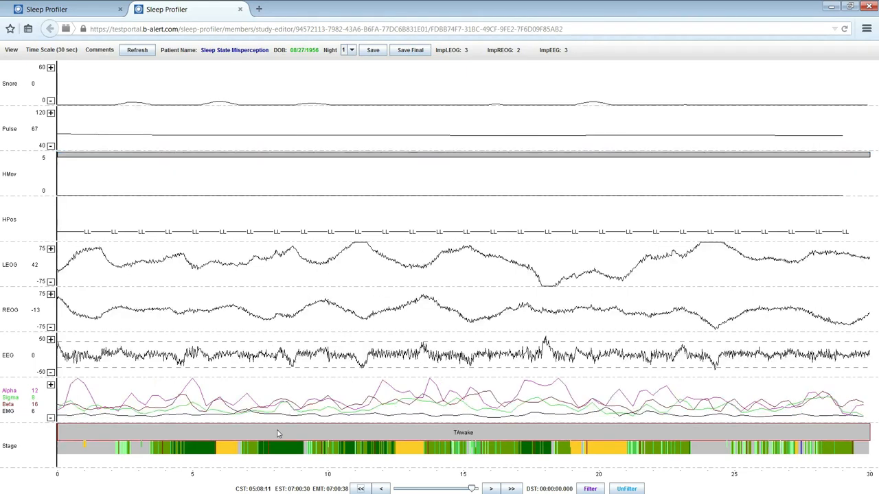
pyautogui.doubleClick(473, 436)
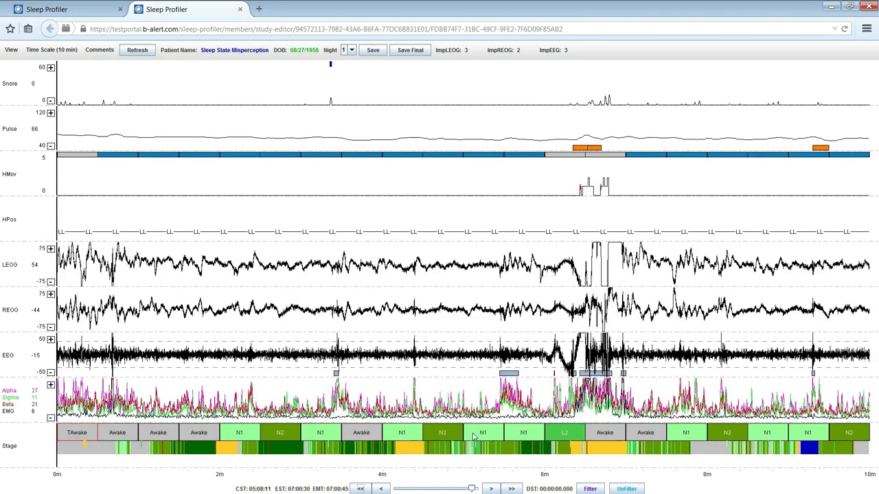
# - Review the remaining ten-minute pages from 07:10:30 to the end of the recording
pyautogui.press('Right')
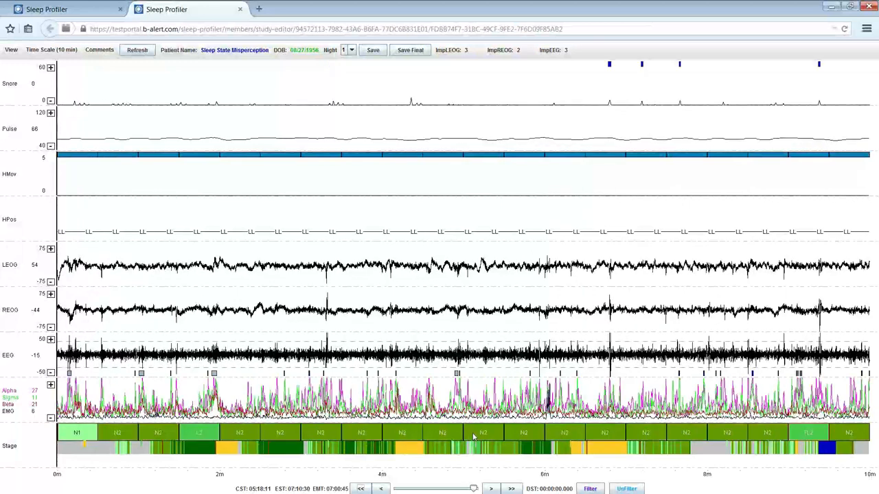
pyautogui.press('Right')
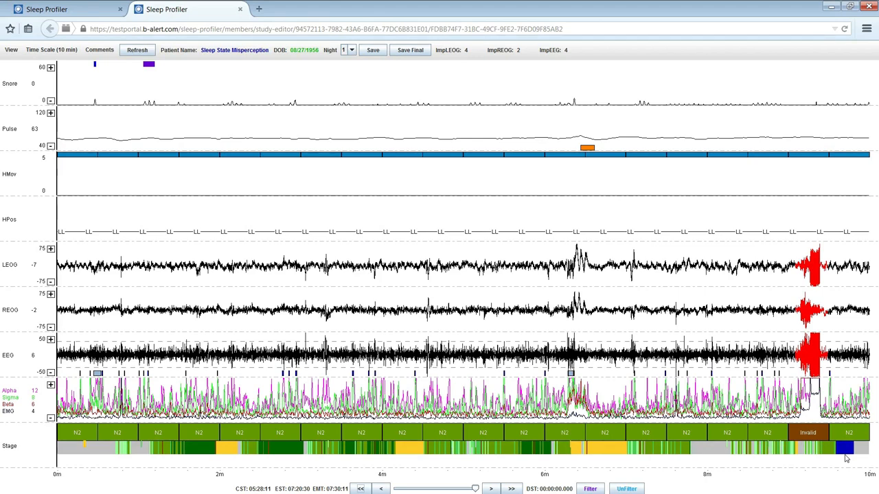
pyautogui.press('Right')
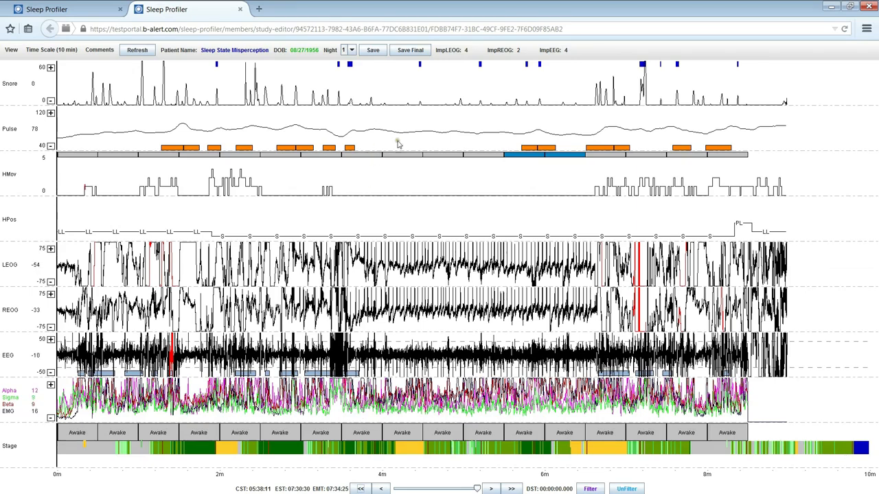
# - Save the night 1 staging edits and close the study editor to return to the list of available studies
pyautogui.click(376, 54)
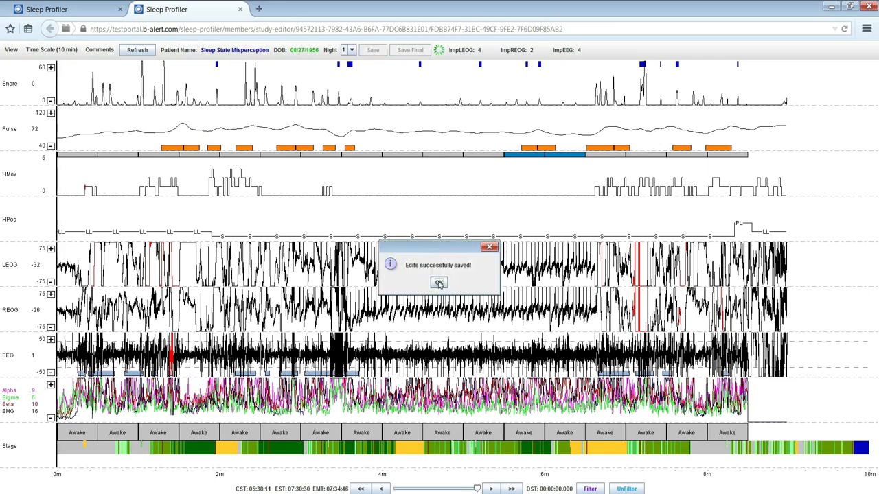
pyautogui.click(439, 284)
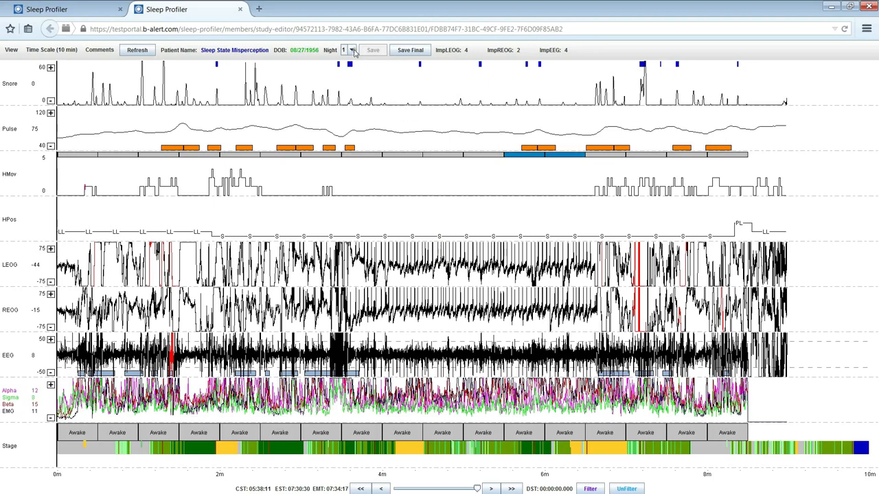
pyautogui.click(352, 50)
pyautogui.click(240, 9)
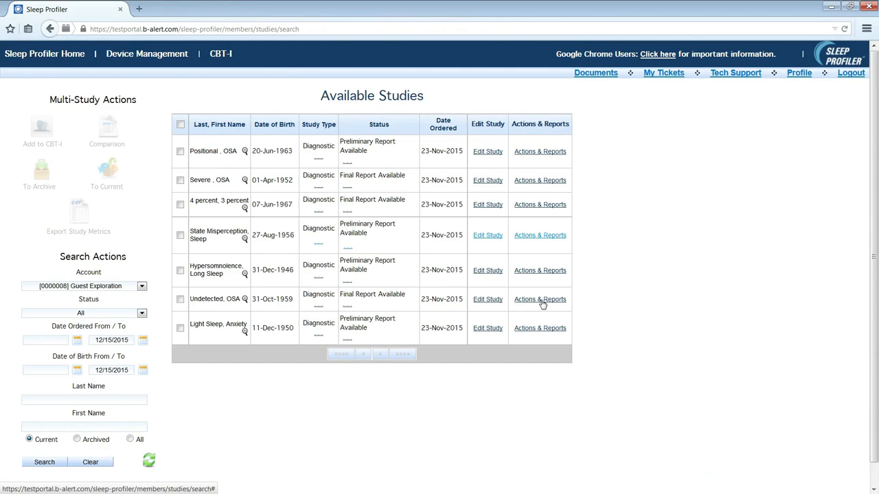
# - Open the OSA Undetected study in the study editor and examine the first N1 epochs of night 1
pyautogui.click(542, 302)
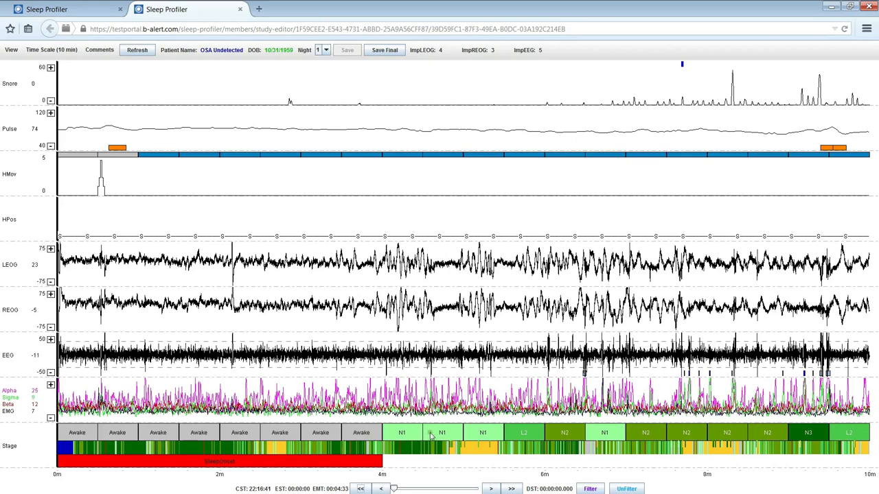
pyautogui.click(525, 436)
pyautogui.press('Left')
pyautogui.press('Right')
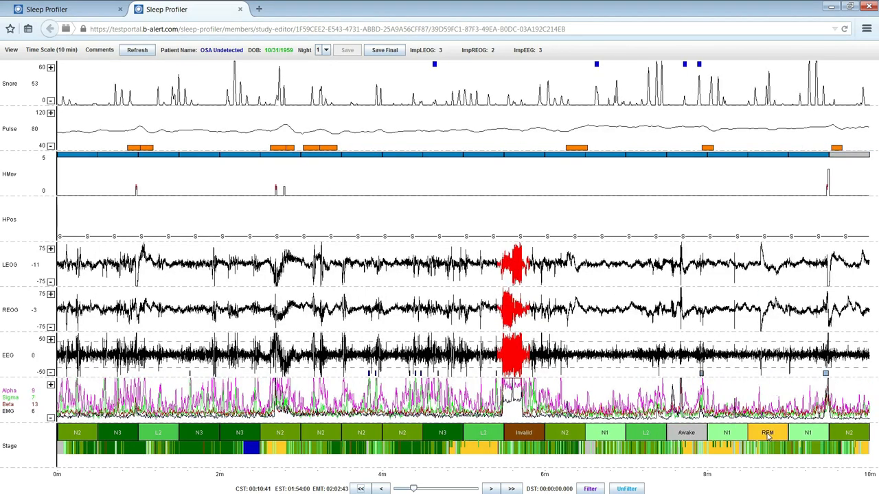
# - Convert the REM epoch at 02:02:30 to N1, and examine the REM epochs around 02:10:00 at 30-second scale
pyautogui.click(767, 433)
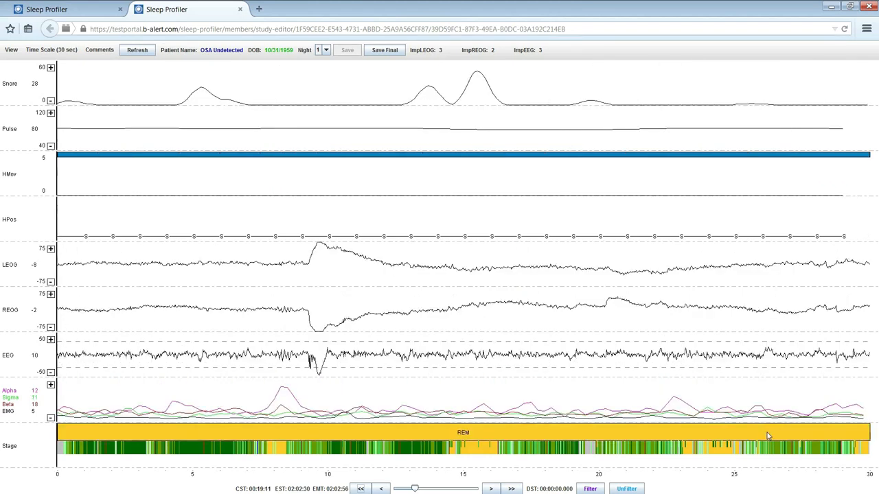
pyautogui.press('Right')
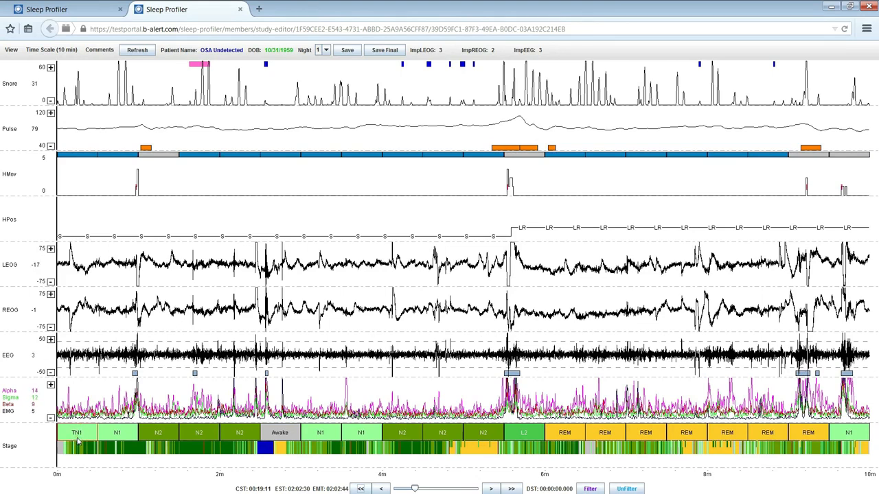
pyautogui.click(687, 432)
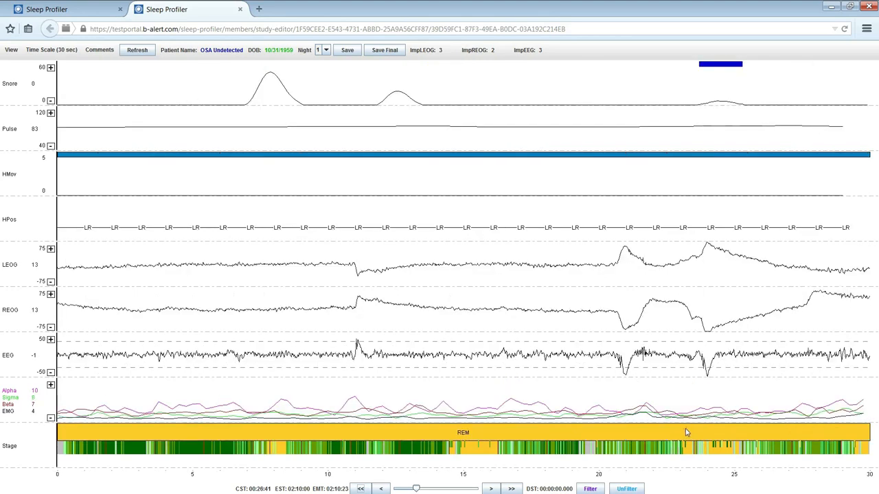
pyautogui.press('Left')
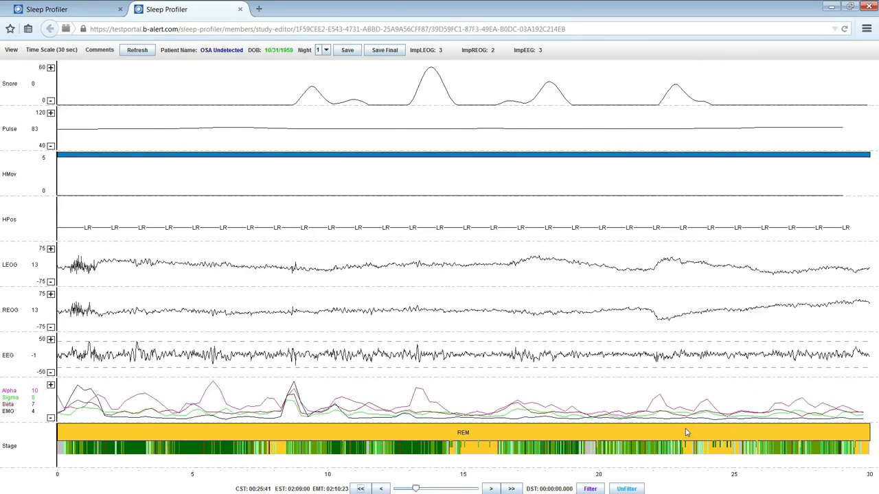
pyautogui.click(685, 429)
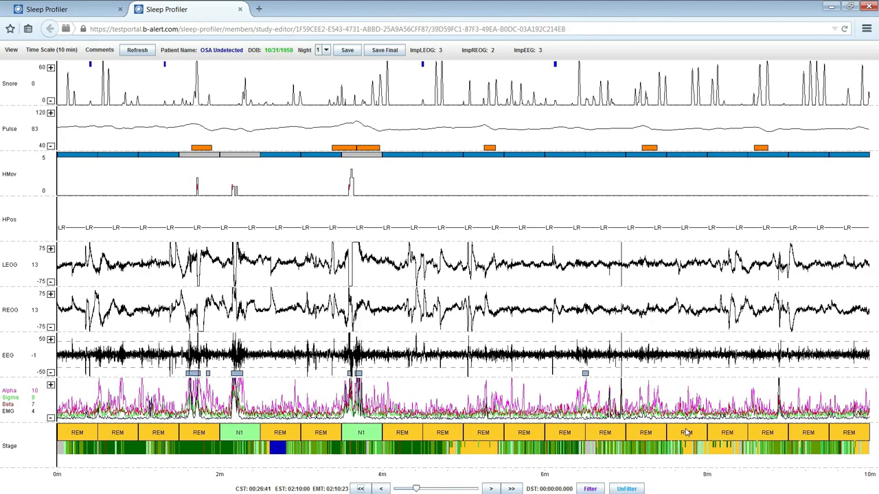
pyautogui.click(243, 440)
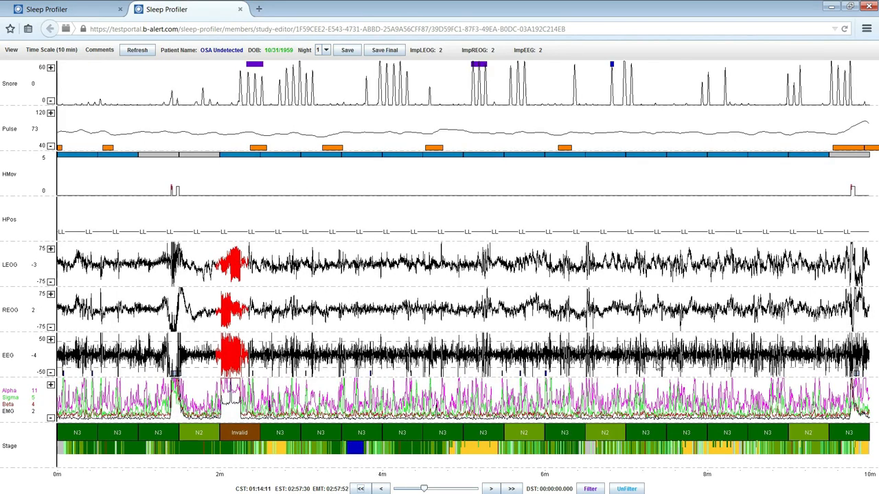
# - Review the ten-minute pages from 02:57:30 to 03:57:30, examining the REM epochs around 04:01:30 at 30-second scale
pyautogui.press('Right')
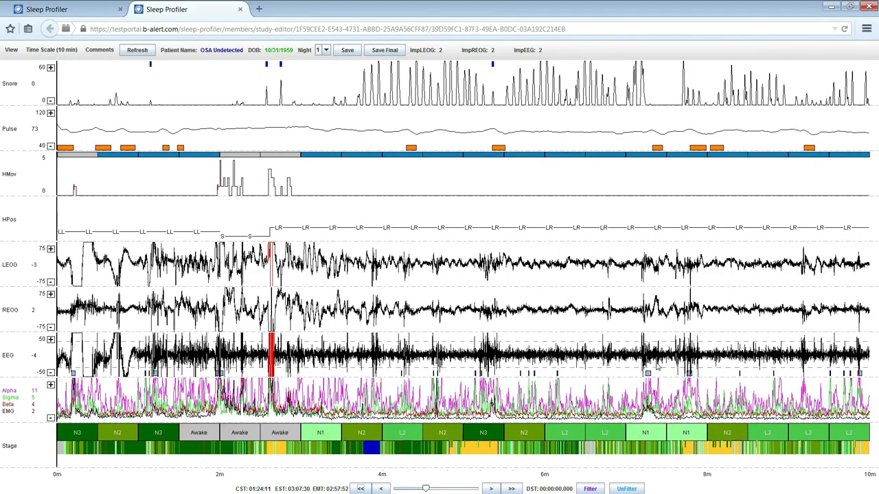
pyautogui.press('Right')
pyautogui.press('Right')
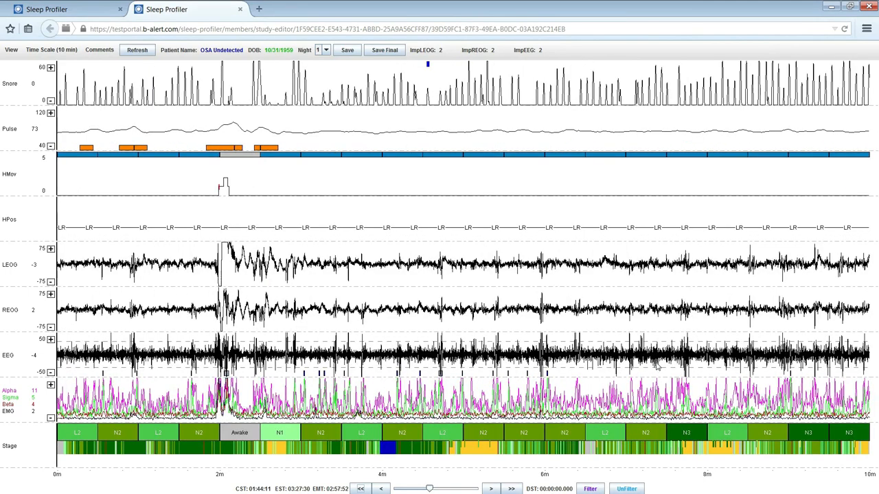
pyautogui.press('Right')
pyautogui.press('Right')
pyautogui.press('Right')
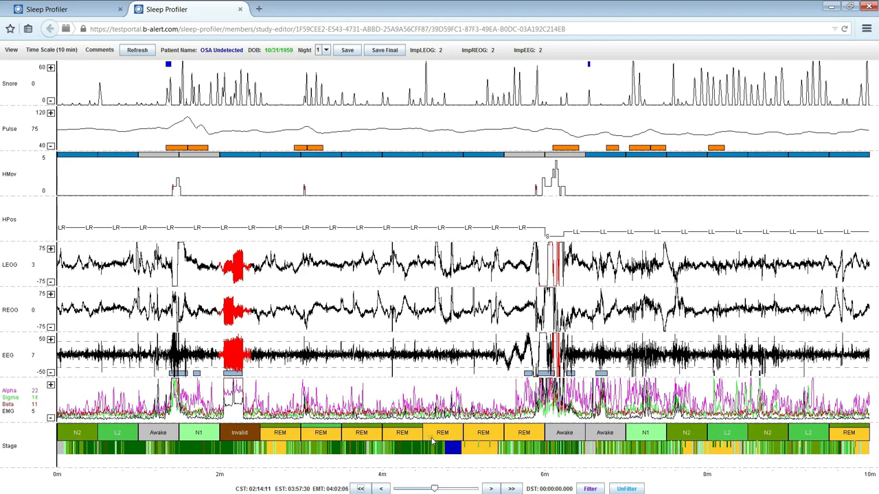
pyautogui.doubleClick(431, 438)
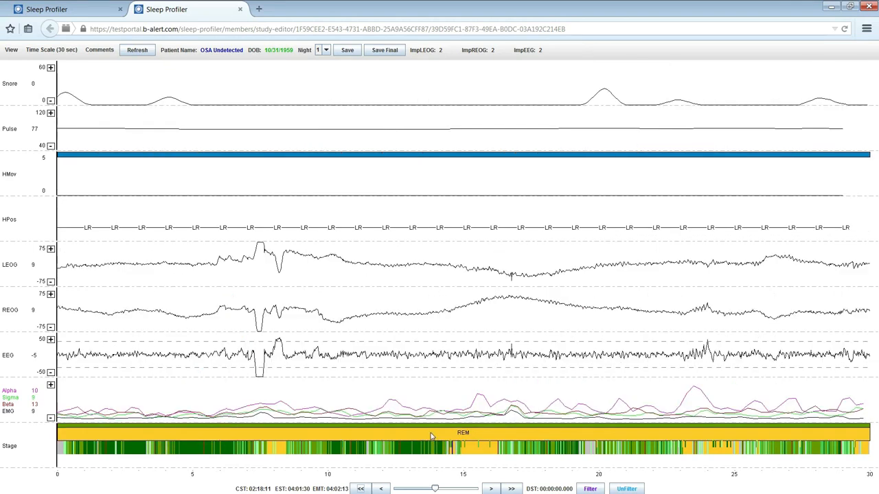
pyautogui.press('Left')
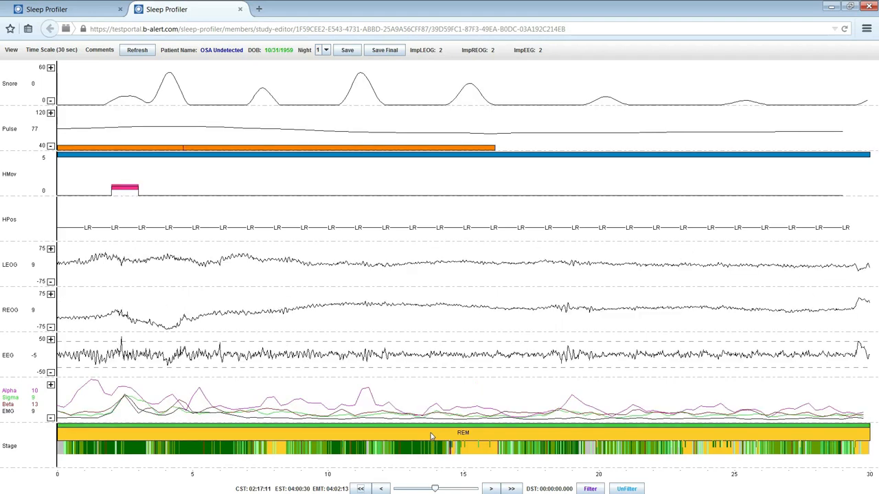
pyautogui.doubleClick(432, 437)
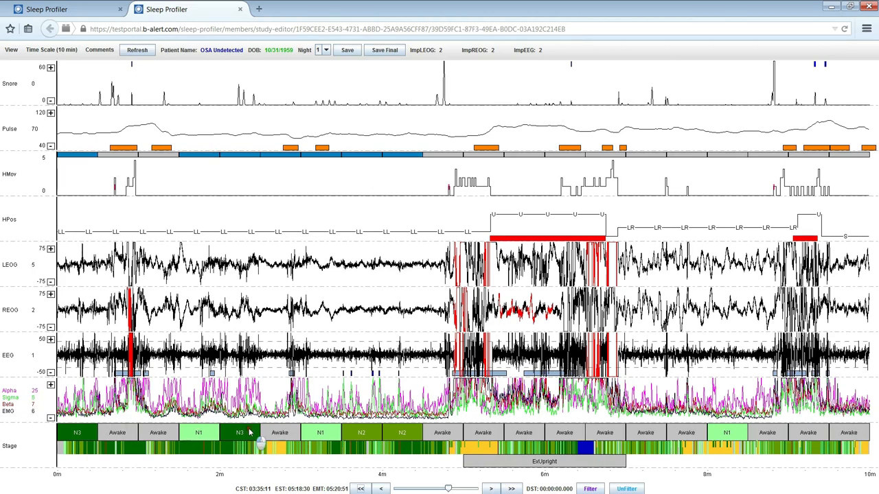
# - Examine the N3 epoch at 05:20:30, the REM epochs at 06:24:00 and 06:41:30, and the N1 epoch at 06:54:30
pyautogui.click(252, 435)
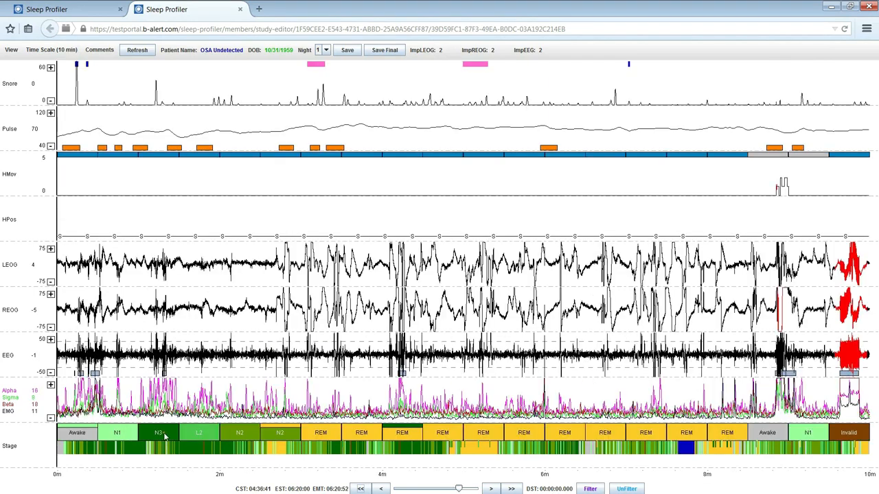
pyautogui.click(409, 437)
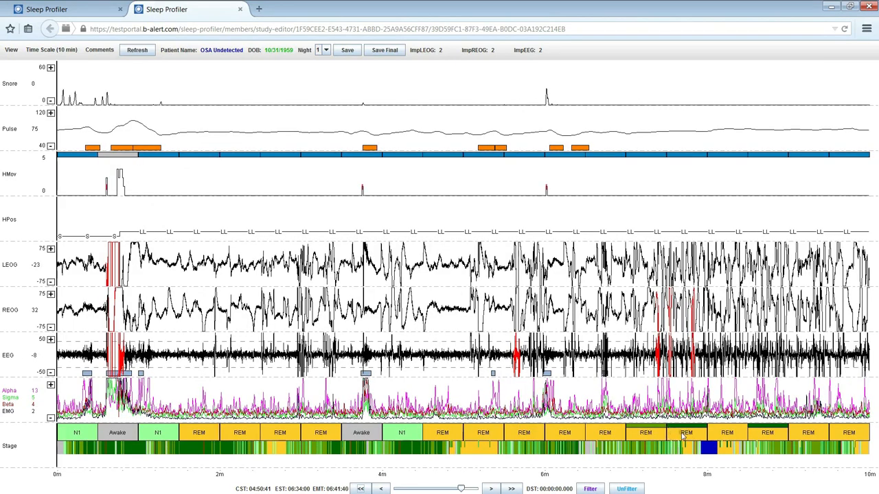
pyautogui.click(690, 444)
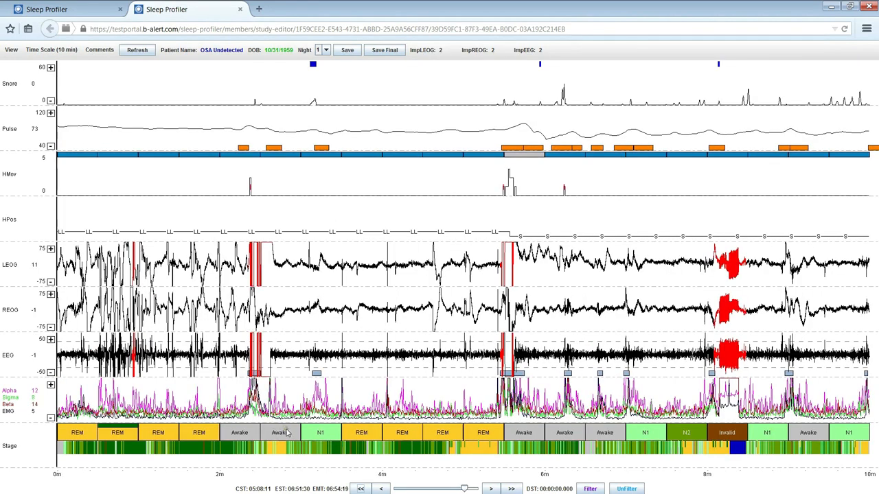
pyautogui.click(329, 433)
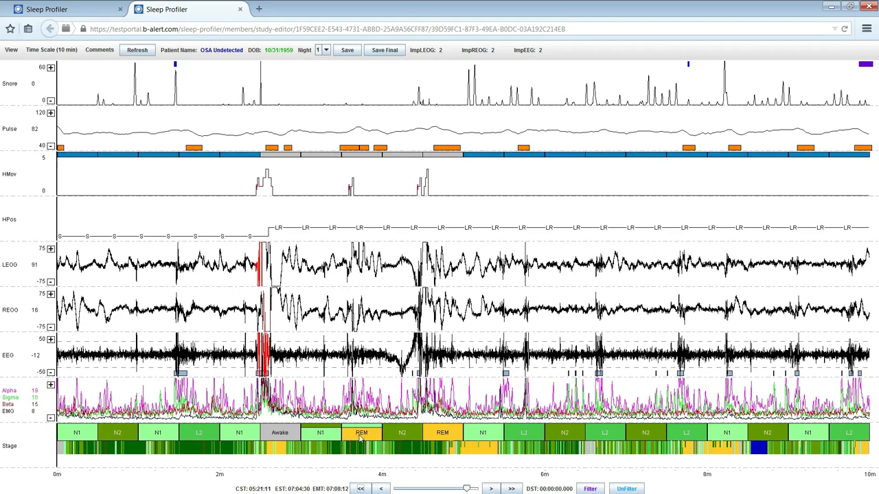
# - Examine the consecutive epochs from 07:08:00 to 07:09:00 at 30-second scale to check their REM scoring
pyautogui.click(359, 439)
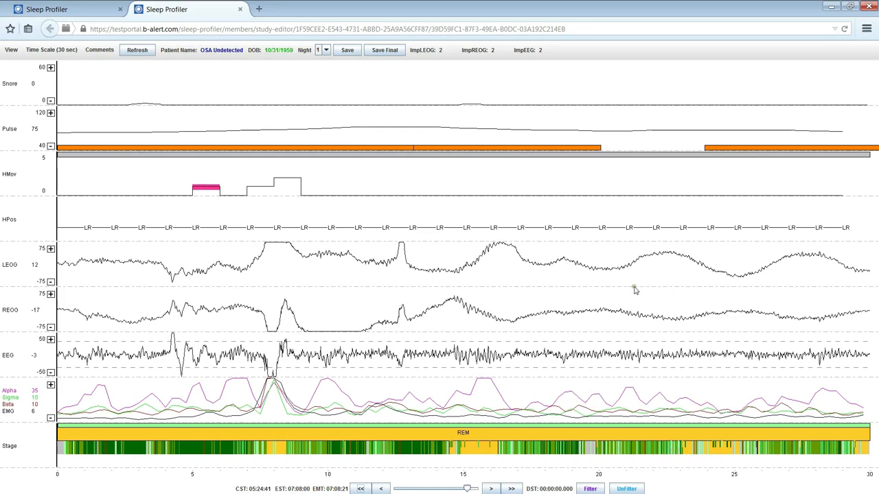
pyautogui.press('Right')
pyautogui.press('Right')
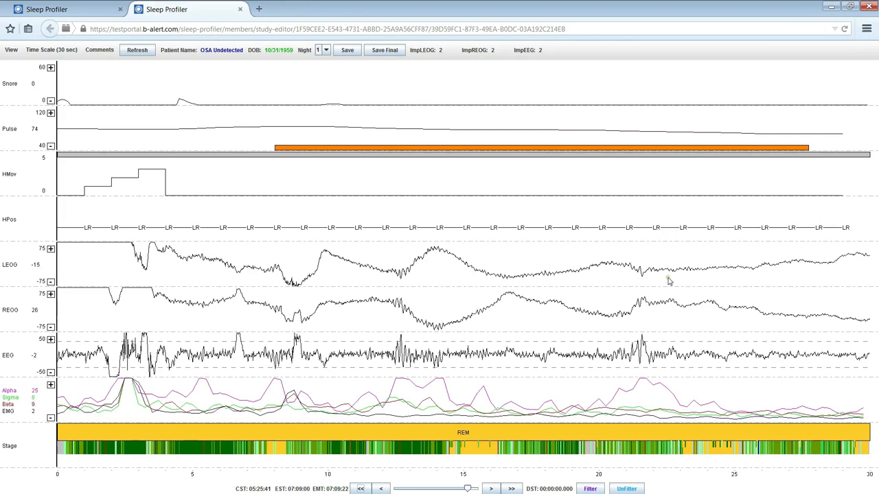
pyautogui.press('Right')
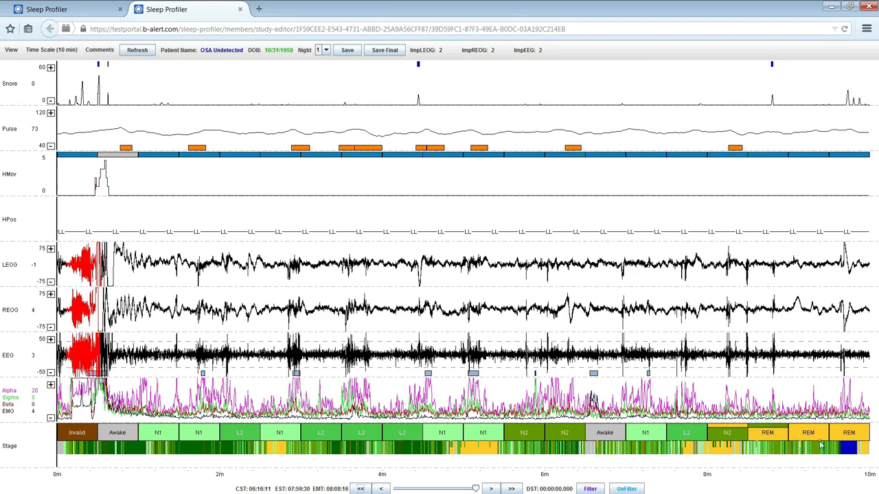
# - Compare the REM epoch at 08:09:00 with the preceding epochs back to 08:07:30 at 30-second scale
pyautogui.click(821, 438)
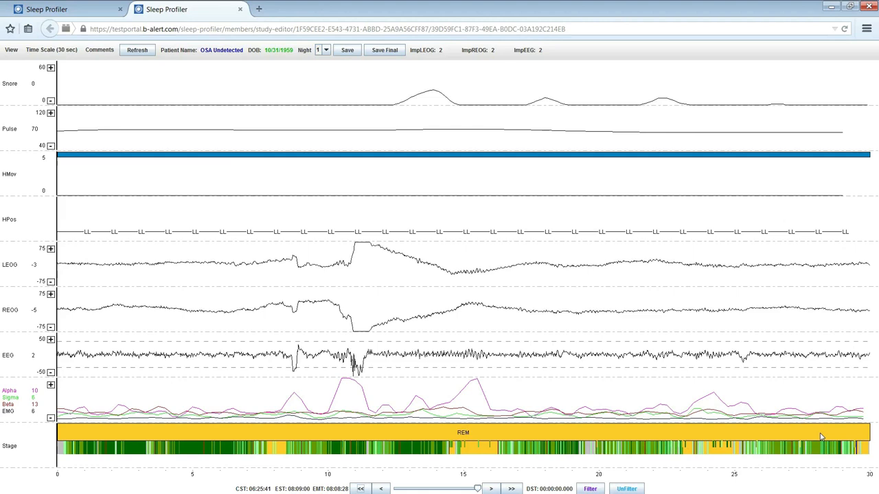
pyautogui.press('Left')
pyautogui.press('Left')
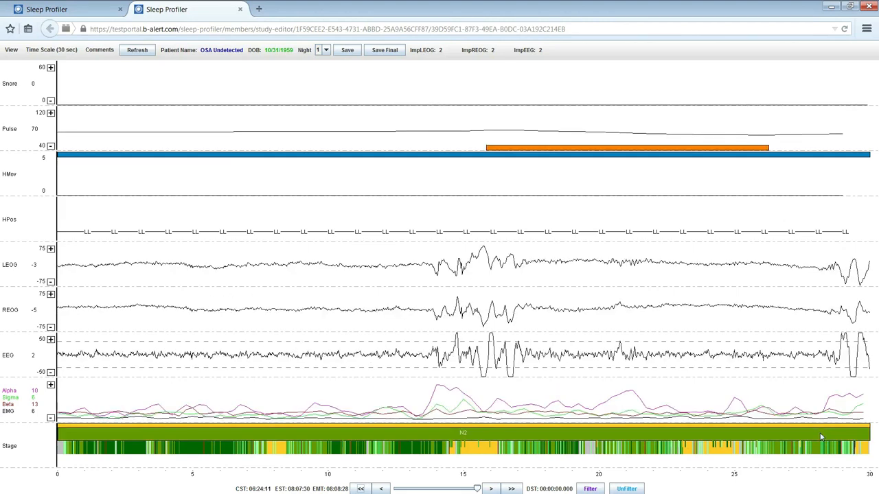
pyautogui.click(821, 436)
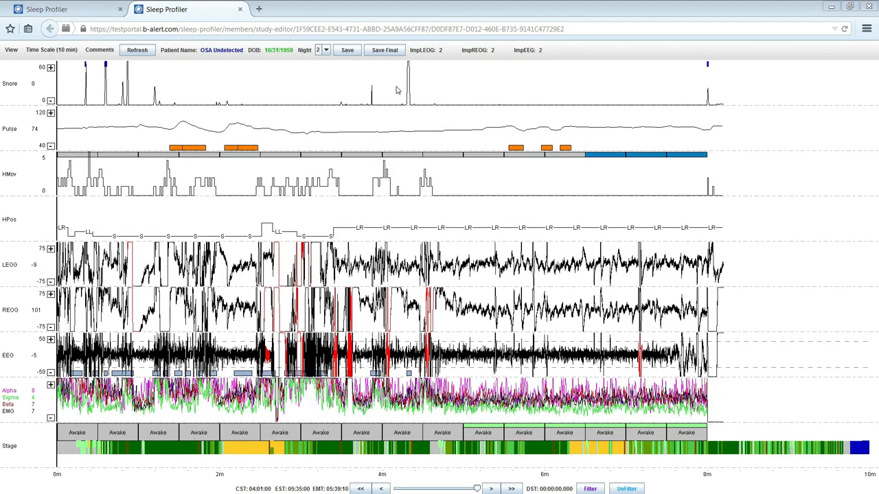
# - Save the night 2 staging edits and set the Undetected OSA study's status to Interpretation Required
pyautogui.click(347, 51)
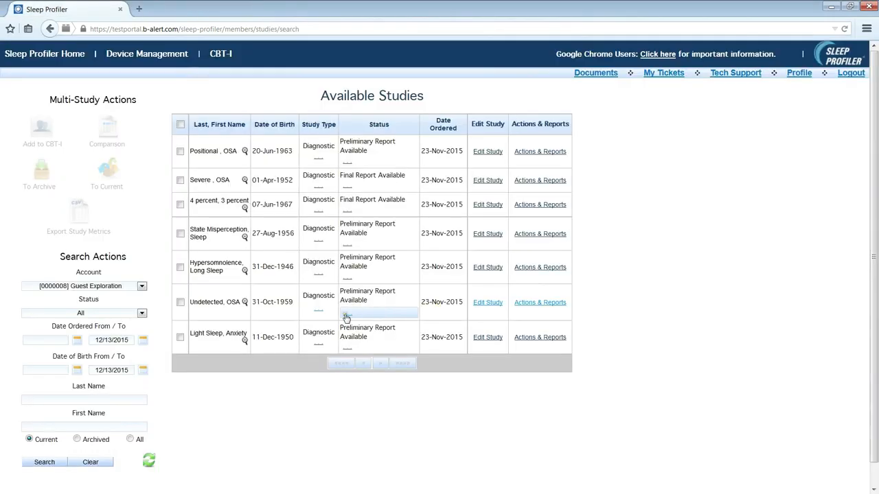
pyautogui.click(346, 318)
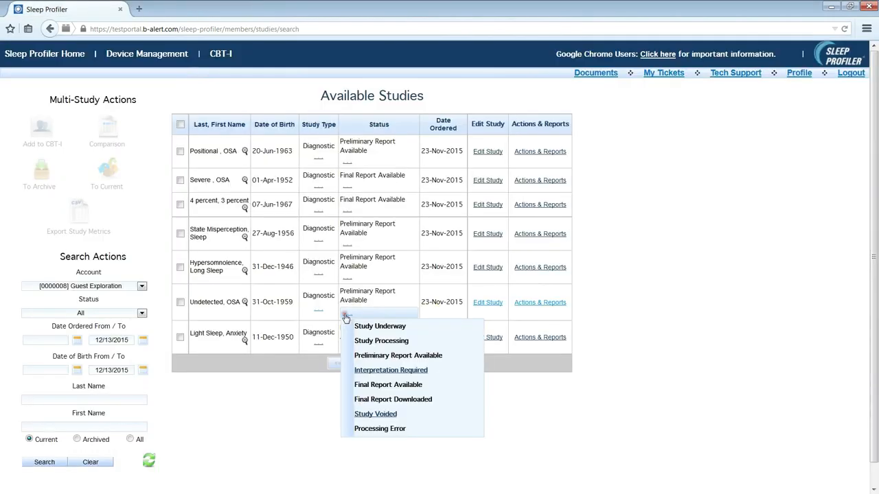
pyautogui.click(368, 371)
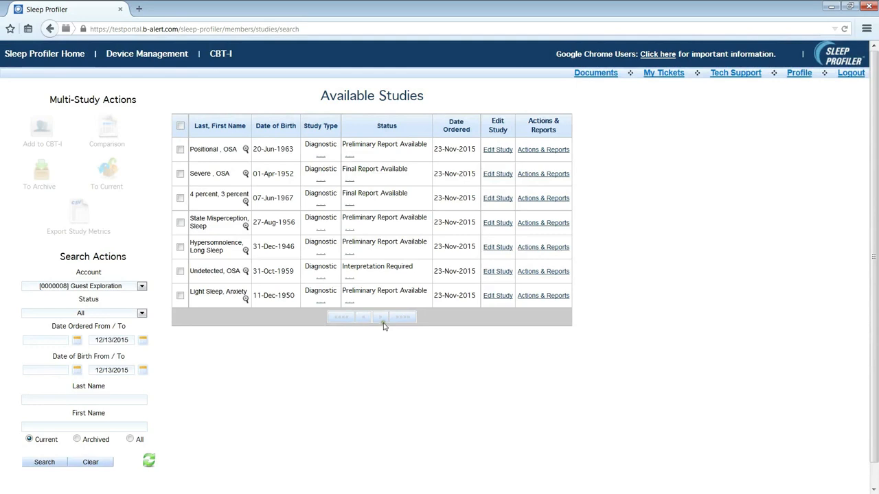
# - Reopen the Undetected OSA study and add the Sleep-Disordered Breathing comment and the clinician comment "Refer for PSG or HST for evalaution of OSA"
pyautogui.click(508, 275)
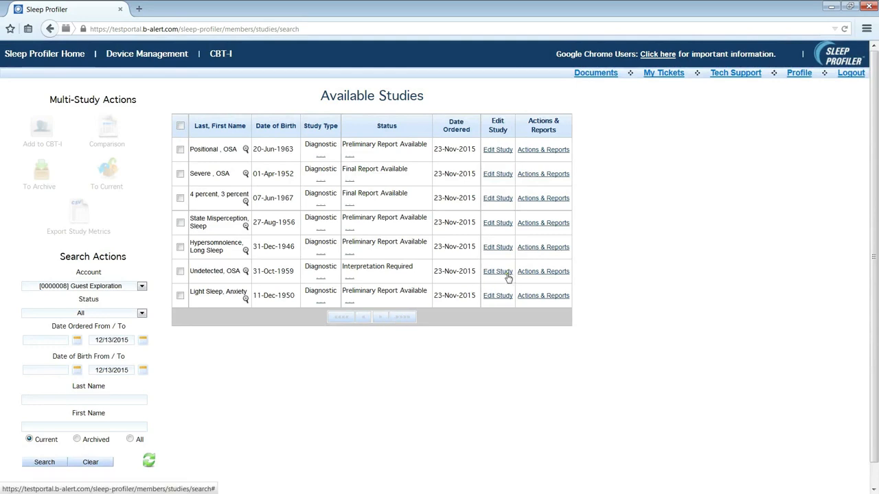
pyautogui.click(97, 51)
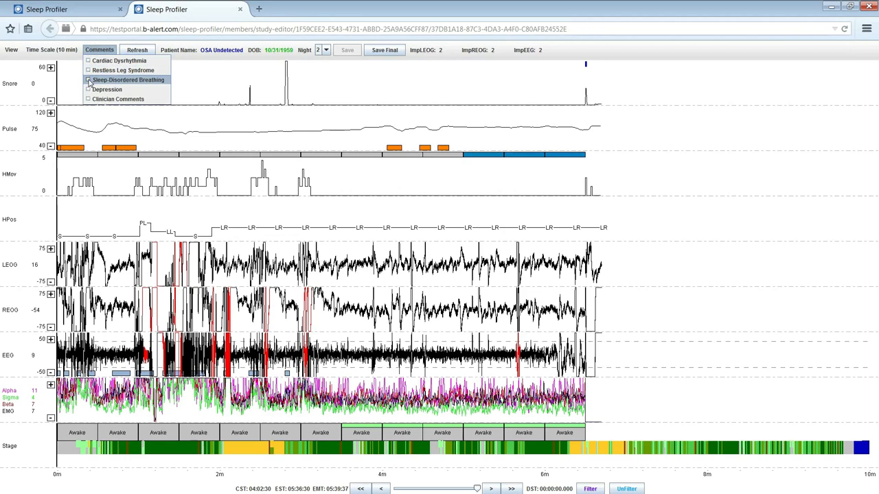
pyautogui.click(89, 81)
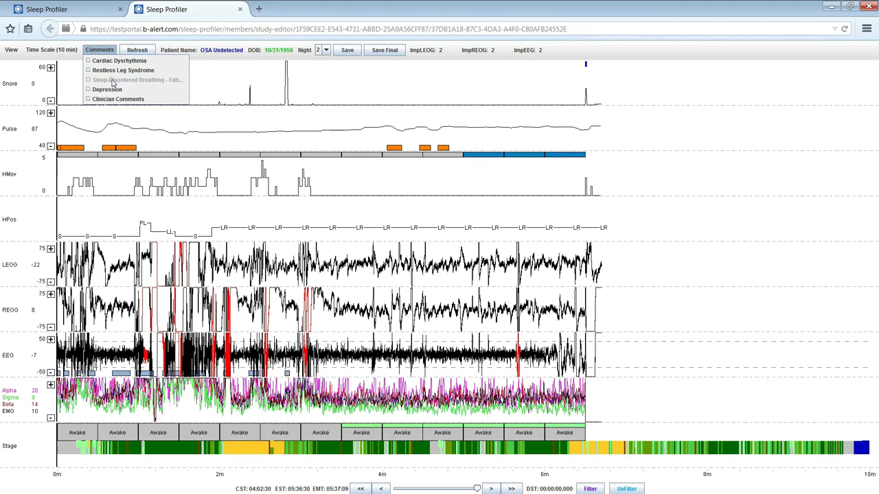
pyautogui.click(90, 100)
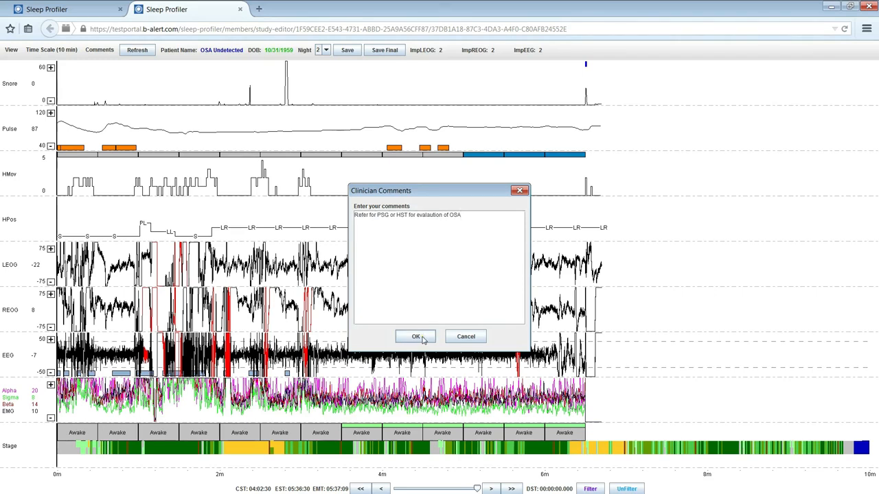
pyautogui.click(416, 336)
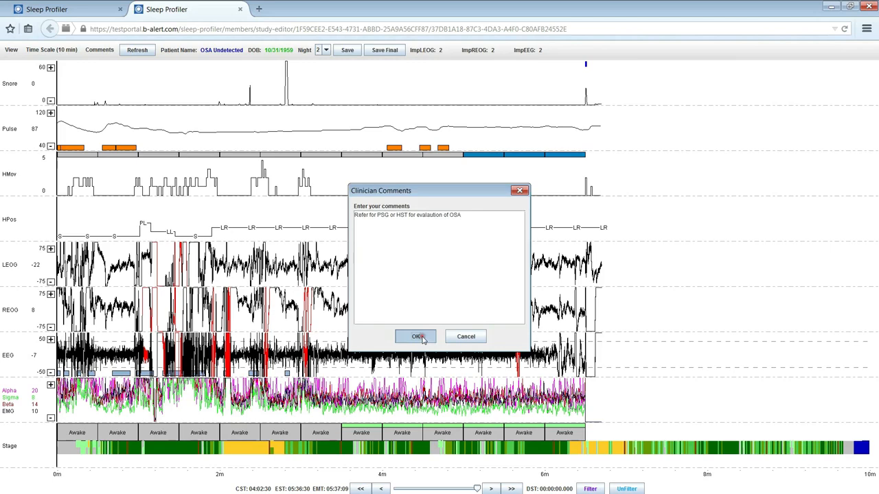
# - Complete the study's final save, attaching image002.png from Documents as the interpreting physician's signature
pyautogui.click(385, 50)
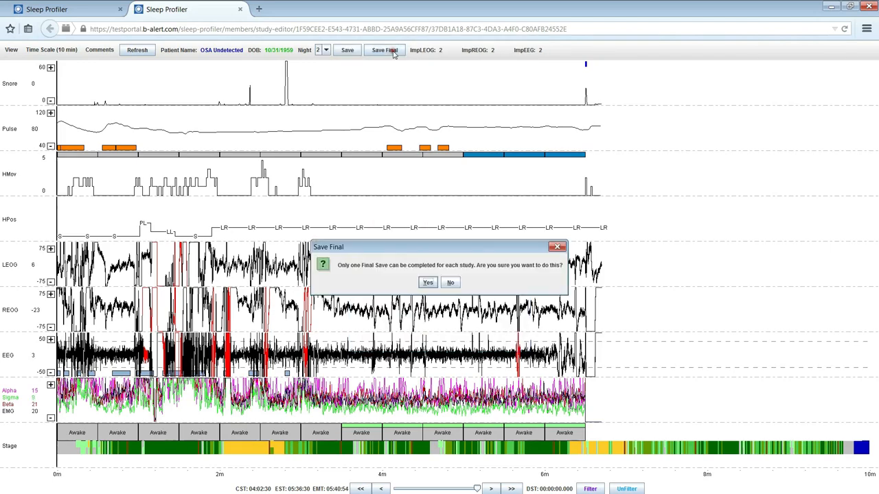
pyautogui.click(427, 284)
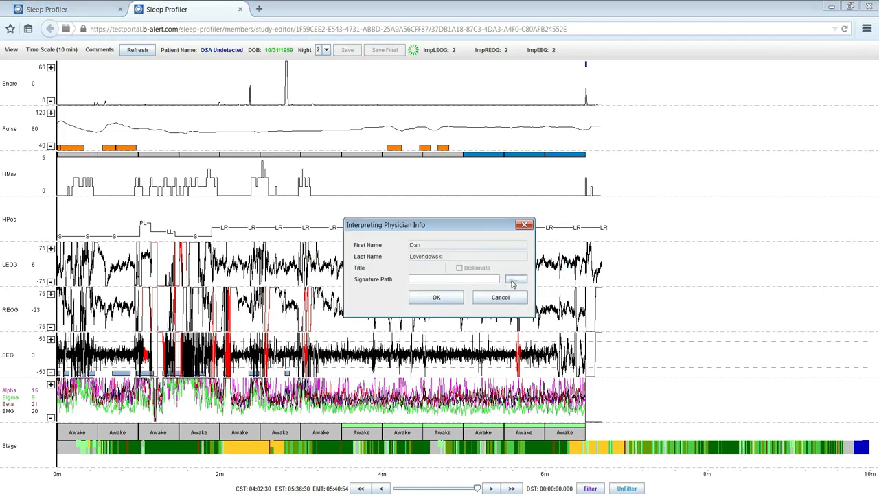
pyautogui.click(515, 280)
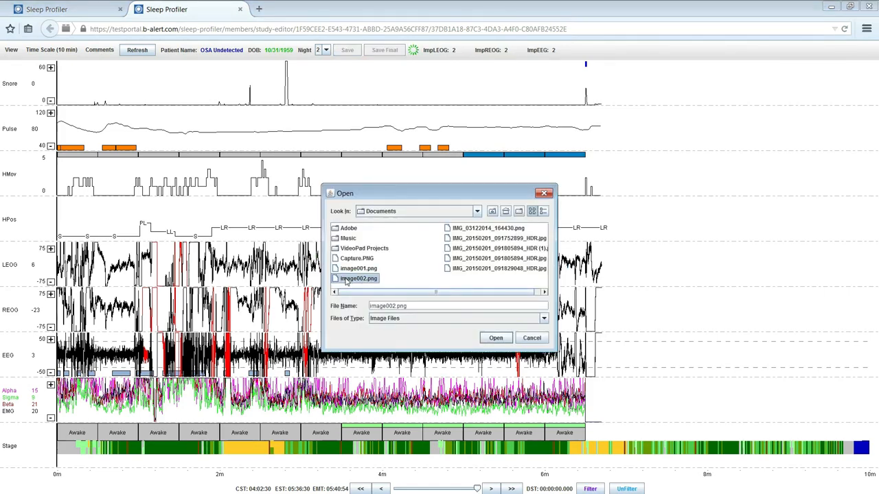
pyautogui.click(488, 340)
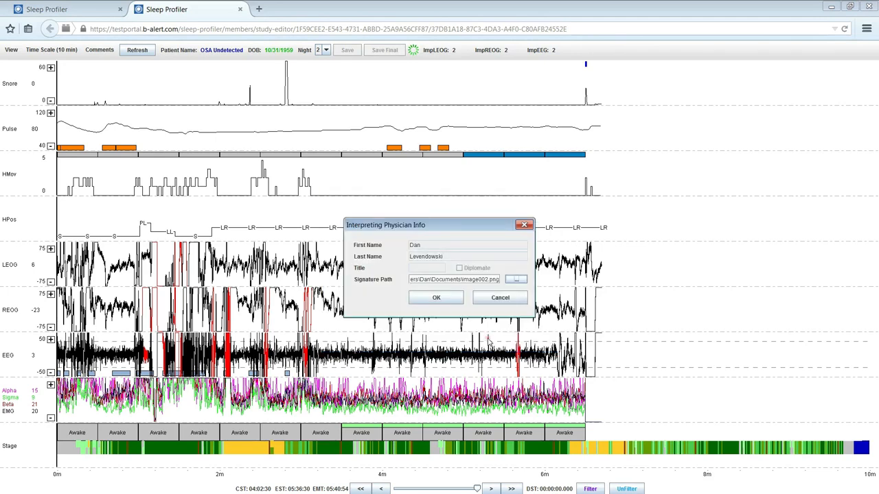
pyautogui.click(449, 300)
pyautogui.click(440, 284)
# - Close the study editor and refresh the list of available studies
pyautogui.click(241, 9)
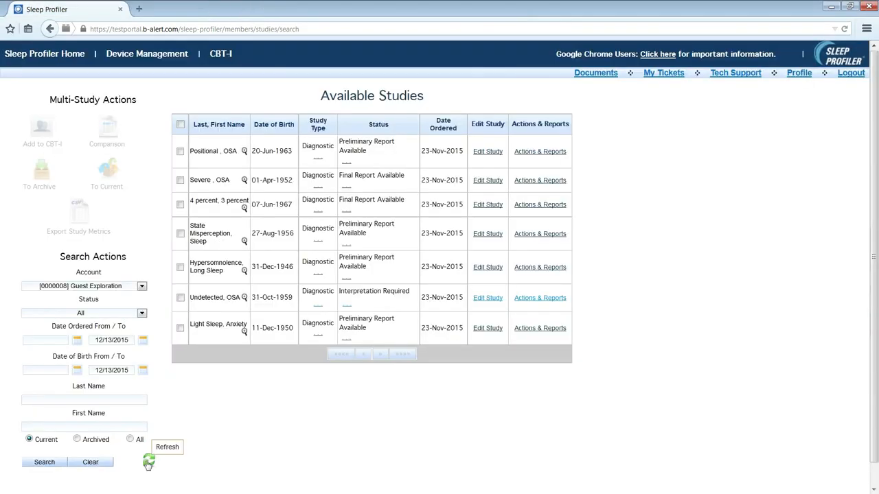
pyautogui.click(147, 463)
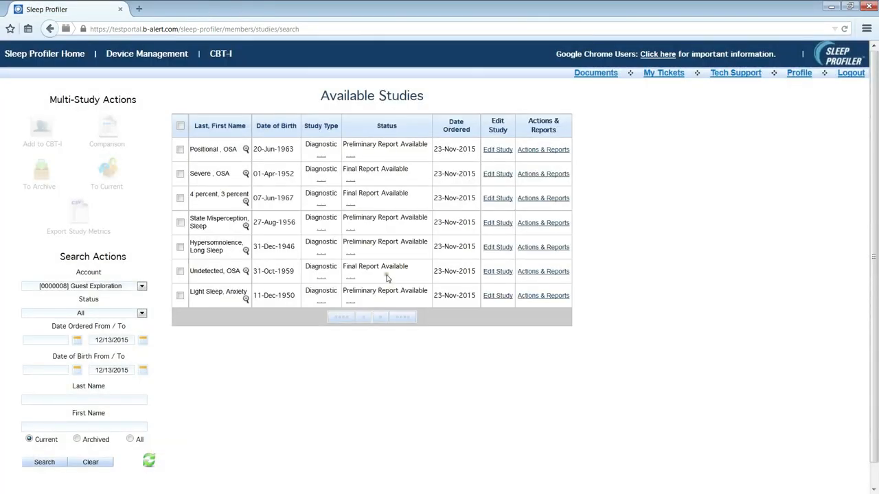